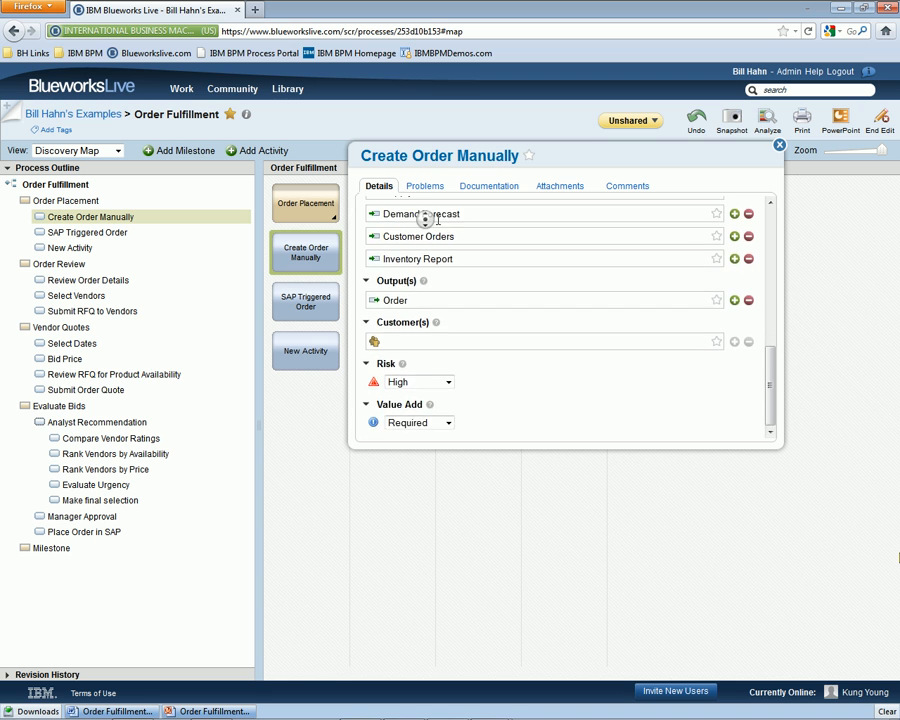
Step: Show the problems of Create Order Manually and cycle the severity and frequency ratings of the planning documents problem
middle_click(441, 169)
click(436, 189)
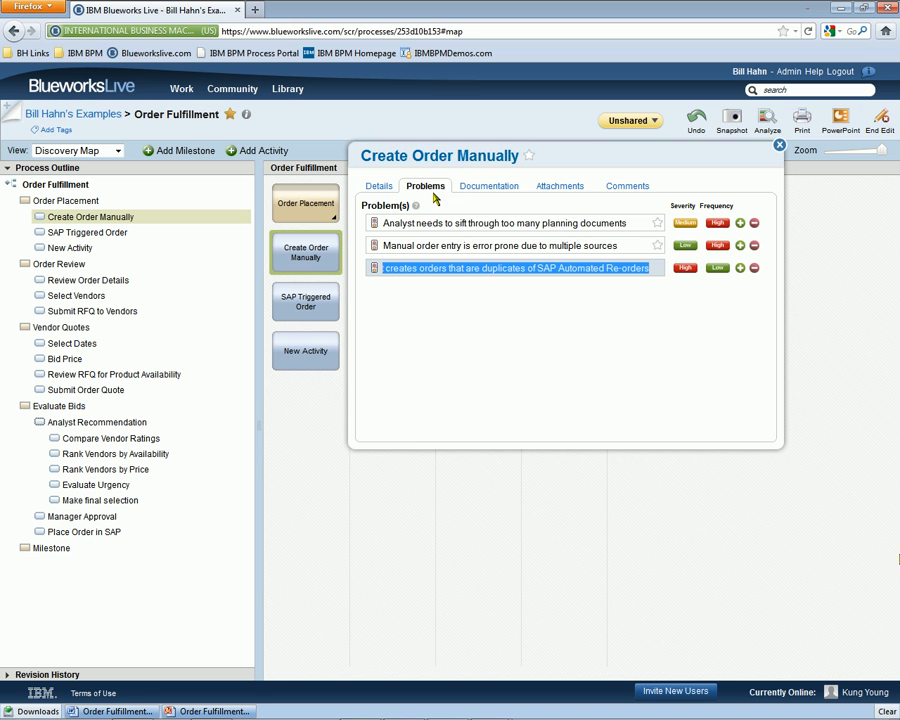
click(680, 226)
click(680, 226)
click(681, 226)
click(715, 223)
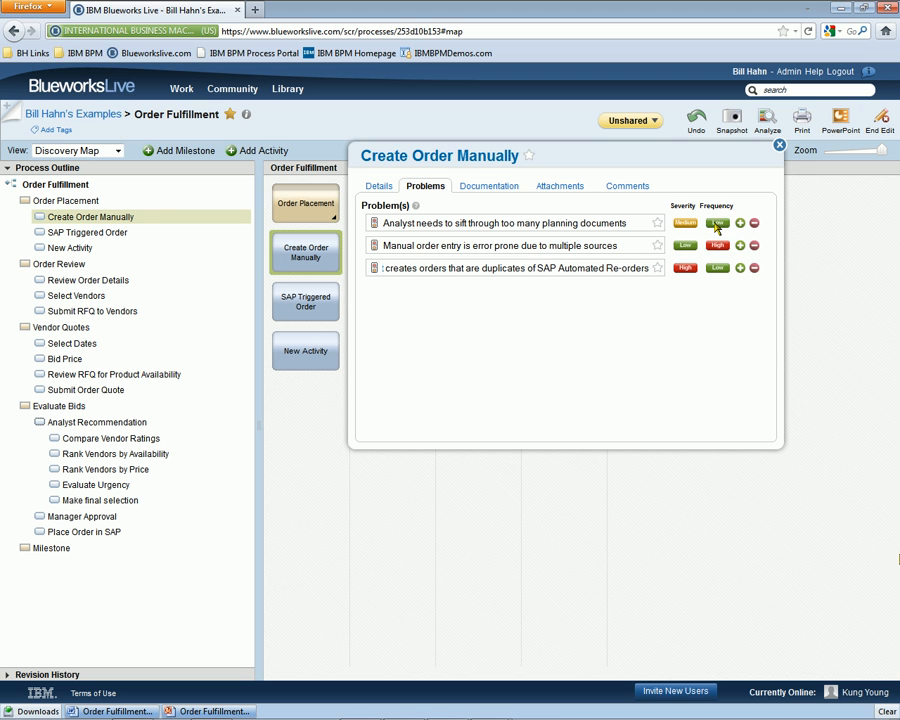
Step: Review the documentation, attachments and comments of Create Order Manually, and close its details
click(500, 188)
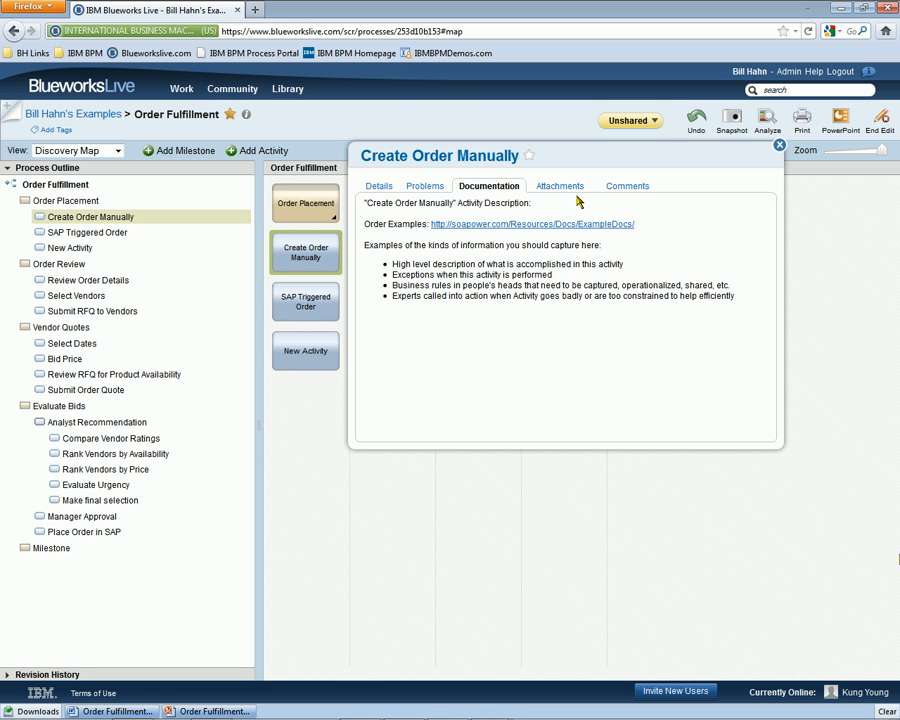
click(574, 189)
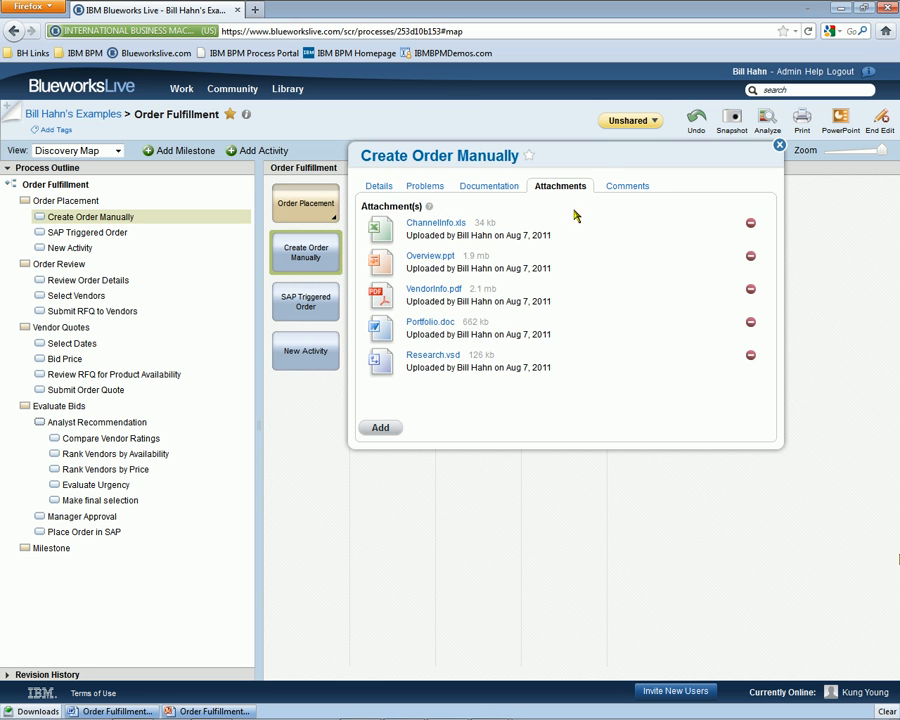
click(640, 190)
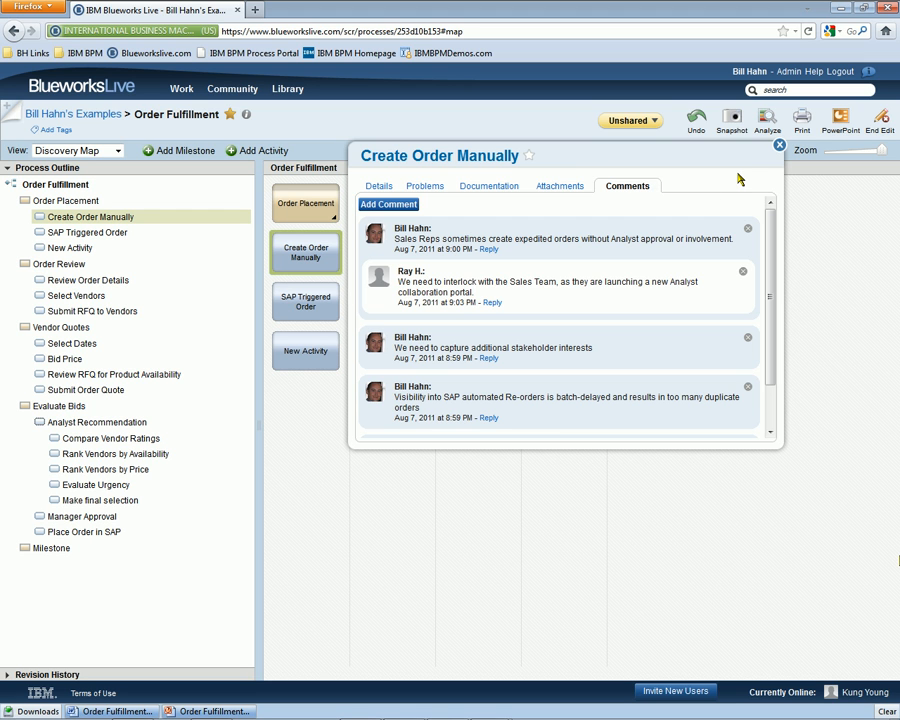
click(779, 146)
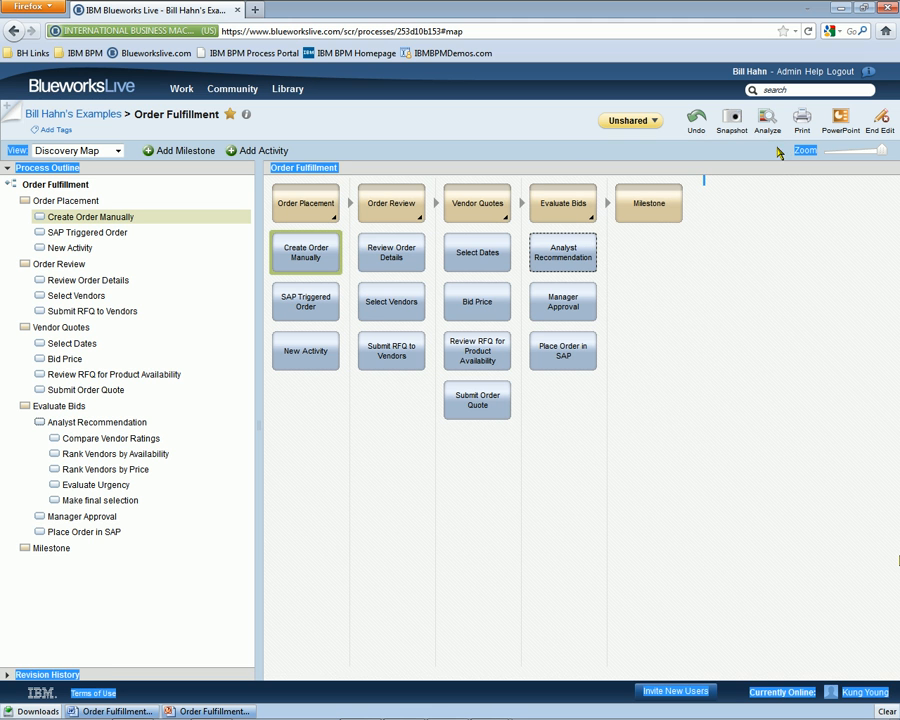
Step: Show the process as a Process Diagram and assign Vendor as the participant of New Activity
click(117, 150)
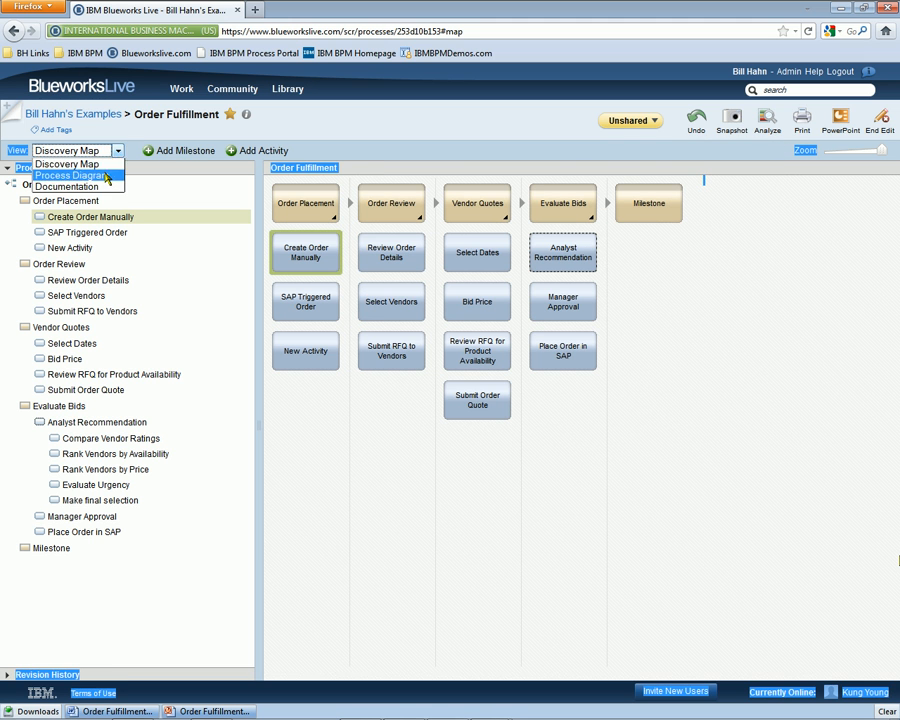
click(100, 174)
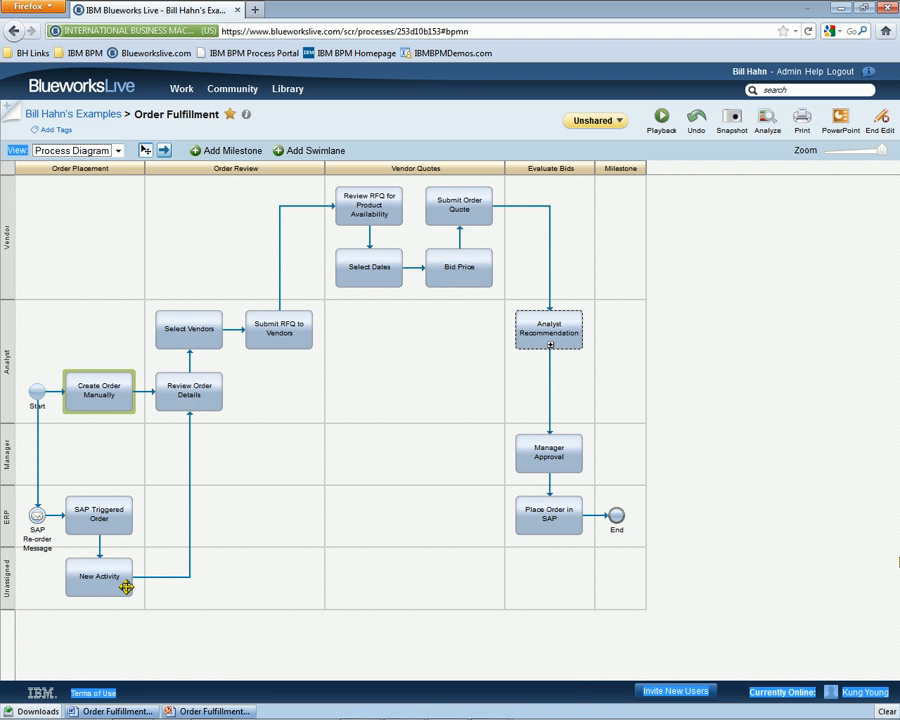
double_click(126, 587)
text(Vendor)
key(Return)
Step: Move New Activity from the Vendor swimlane to the Analyst swimlane and on to the Manager swimlane
click(118, 225)
drag(118, 225, 115, 334)
drag(115, 434, 118, 480)
Step: Check New Activity's participant in its details and delete the activity from the diagram
double_click(124, 462)
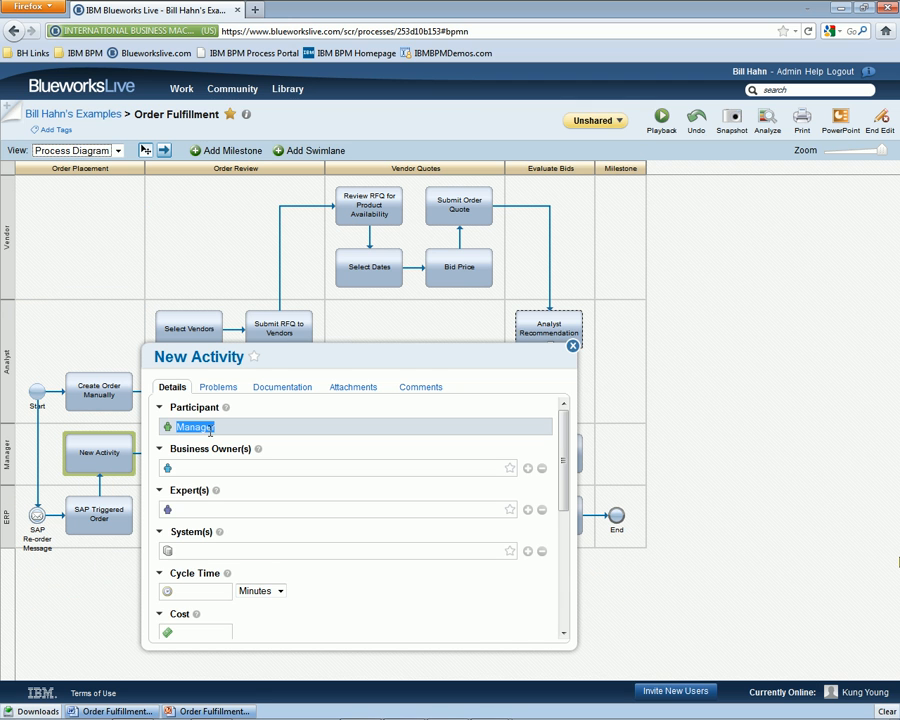
click(133, 449)
key(Delete)
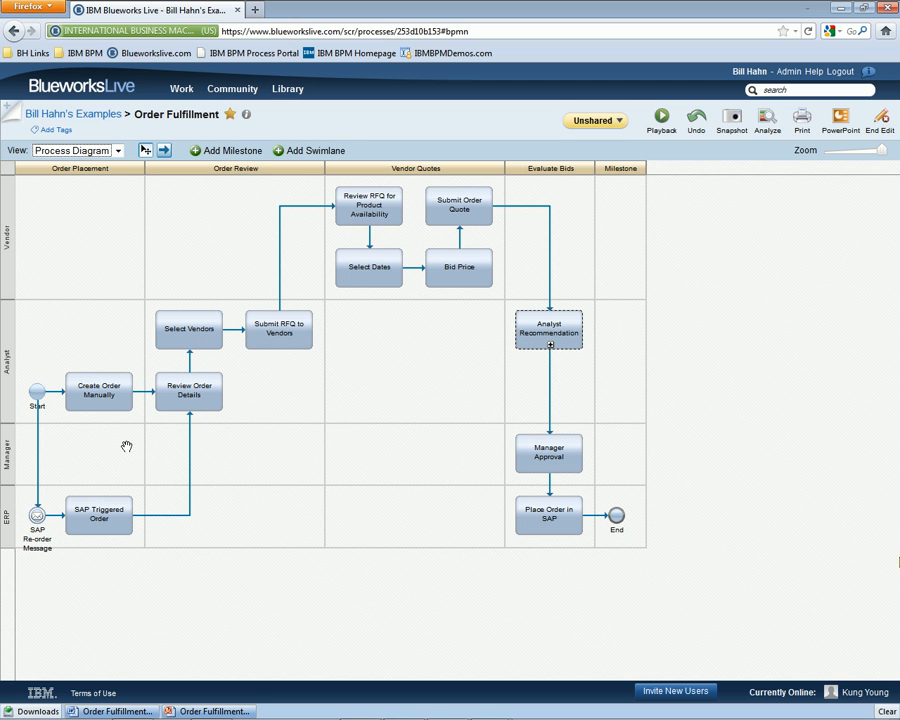
Step: Expand the Analyst Recommendation subprocess to inspect its inner activities, and collapse it again
click(550, 345)
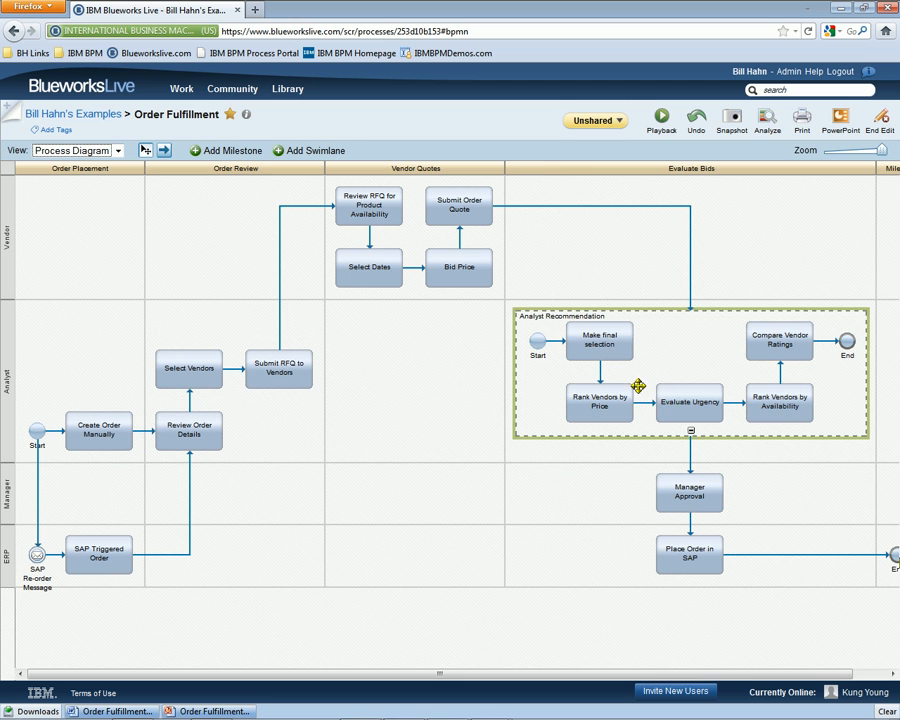
click(688, 430)
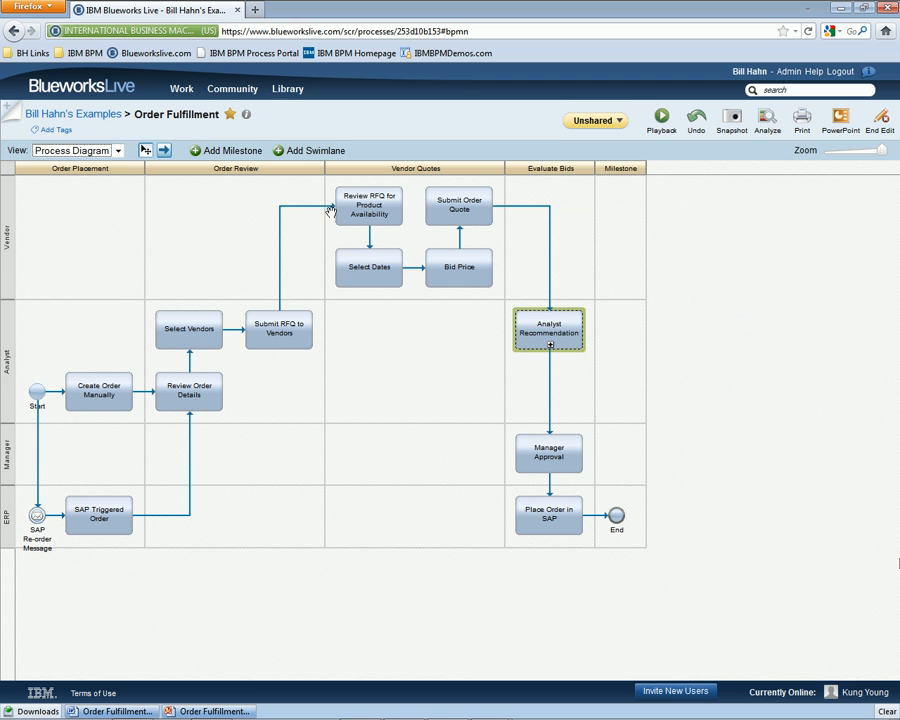
Step: Try inserting a decision ahead of Review RFQ for Product Availability with an activity on its No branch, and undo both insertions
mouse_move(330, 208)
click(368, 233)
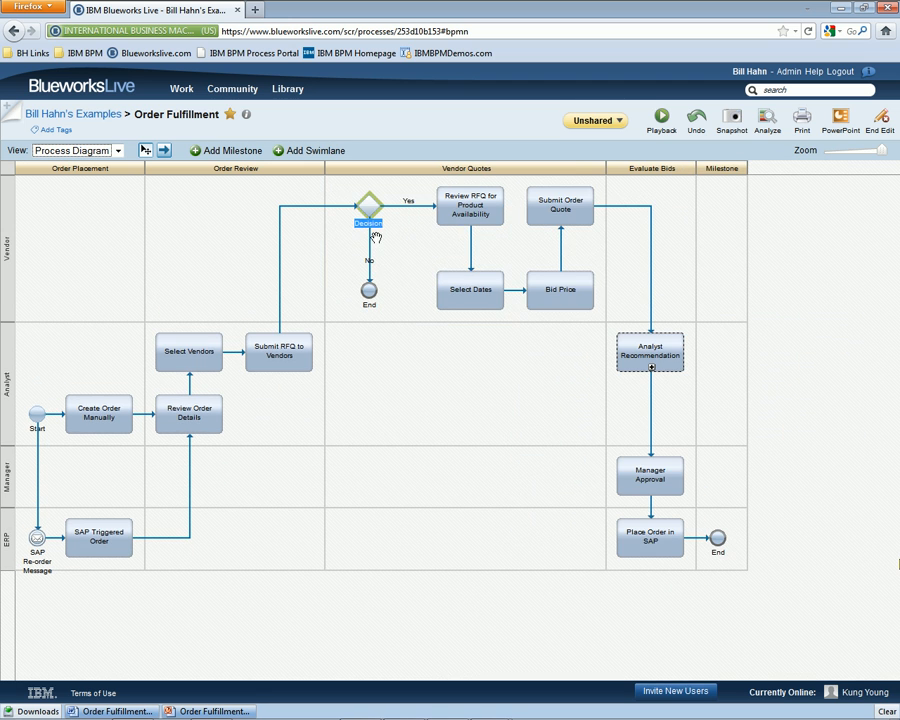
mouse_move(369, 252)
click(475, 275)
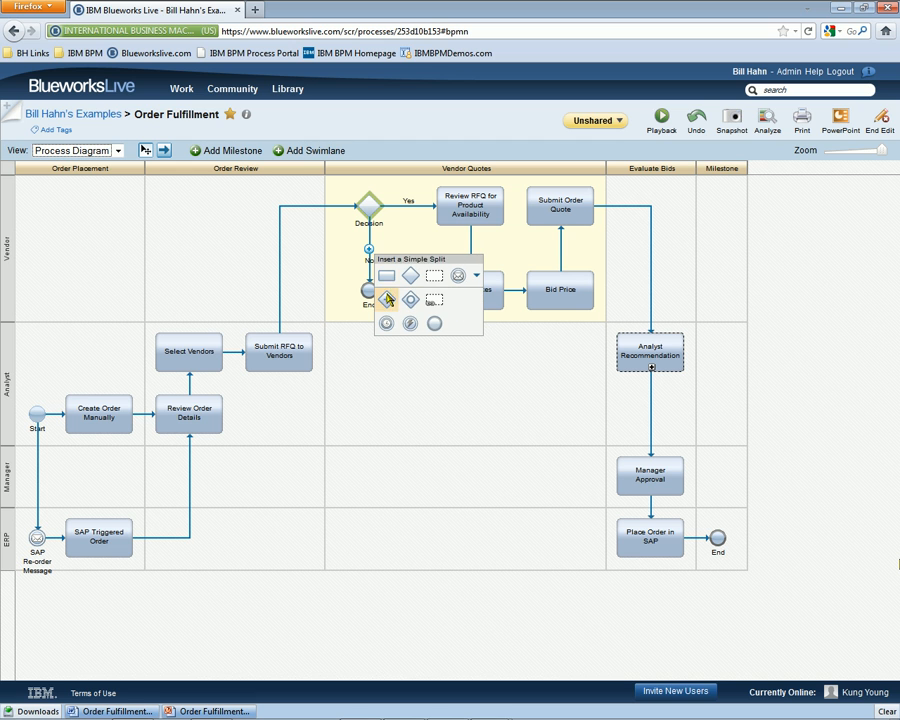
click(386, 275)
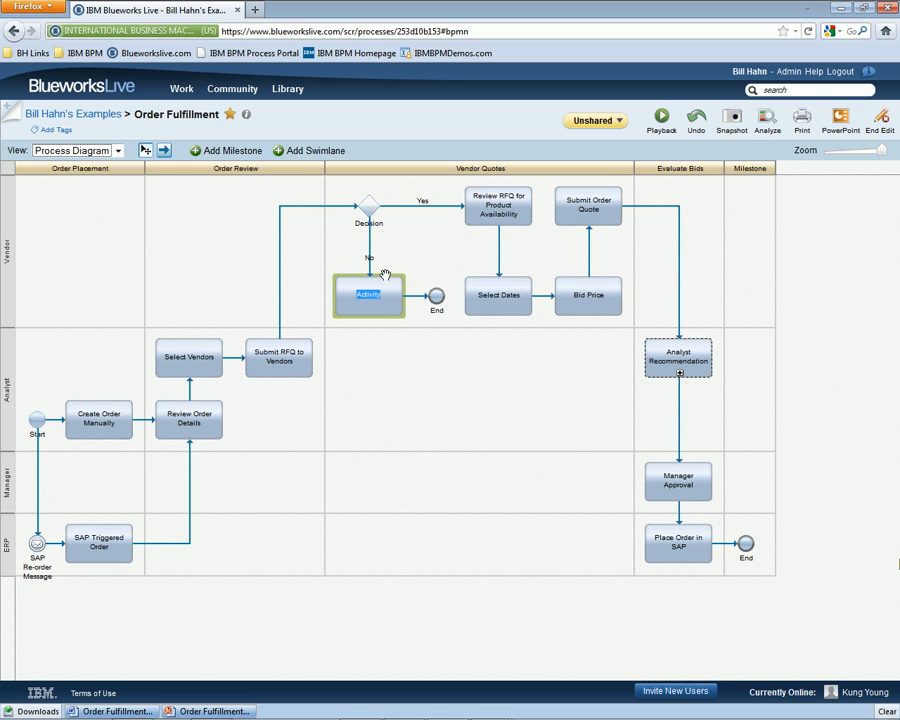
click(695, 118)
click(695, 118)
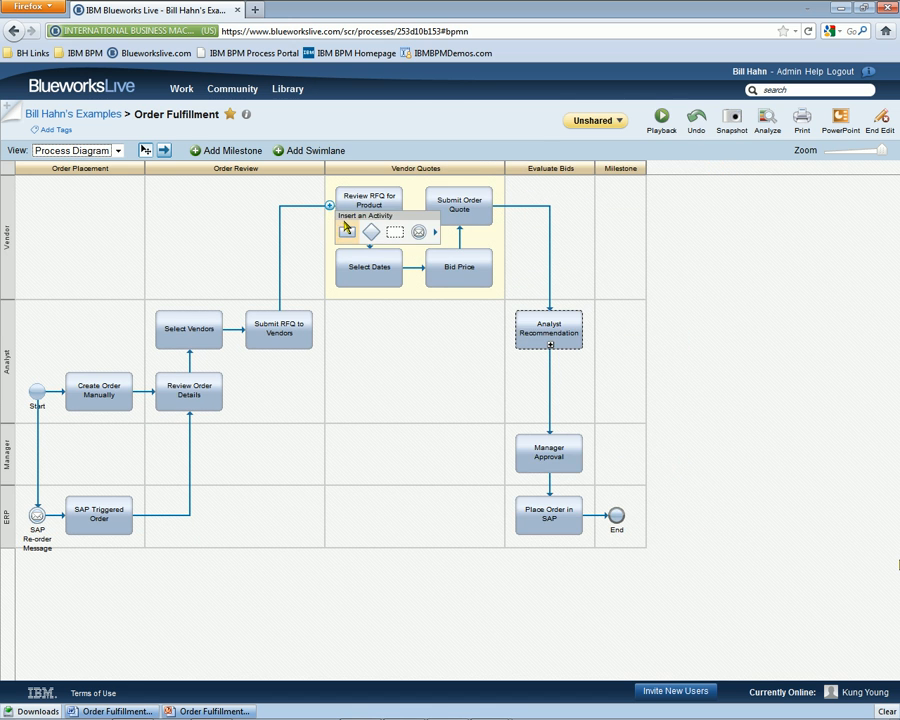
Step: Insert a subprocess named Vendor Quotes ahead of Review RFQ for Product Availability and arrange the four vendor activities inside it
click(346, 228)
text(Vendor Quotes)
drag(459, 207, 364, 232)
drag(545, 265, 469, 273)
drag(629, 263, 575, 265)
drag(700, 220, 645, 222)
drag(514, 225, 430, 262)
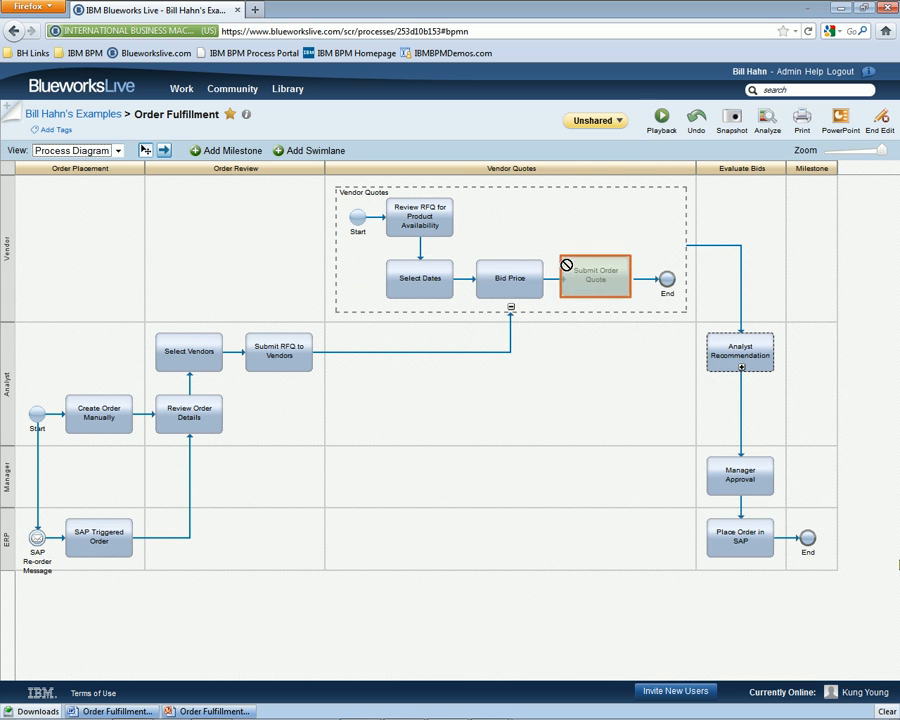
drag(571, 263, 510, 251)
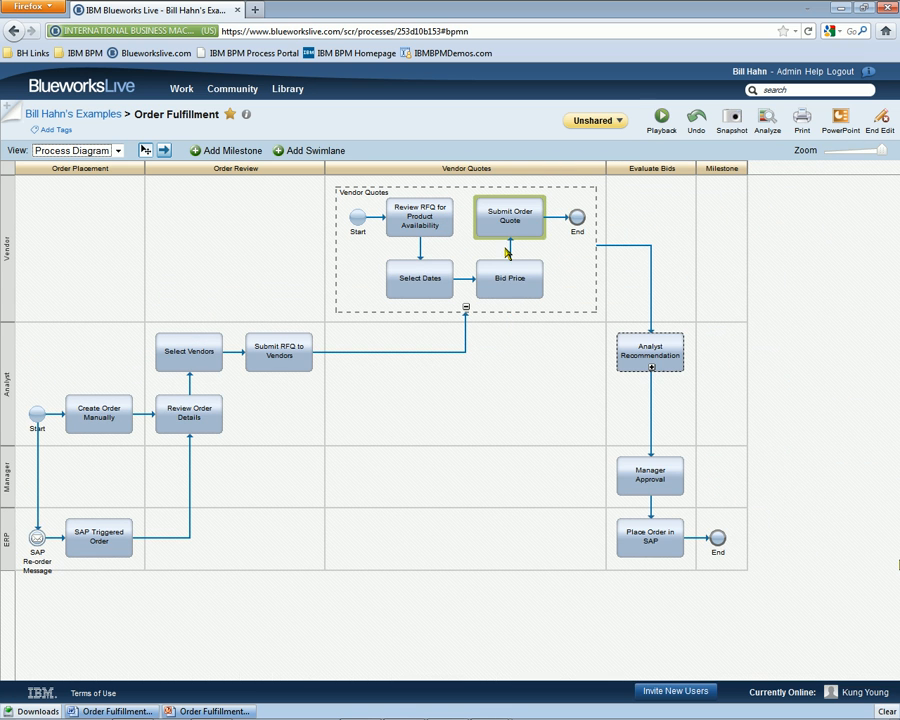
Step: Undo the Vendor Quotes subprocess and all moves of activities into it
click(694, 122)
click(694, 122)
click(694, 122)
click(694, 122)
click(694, 122)
click(694, 122)
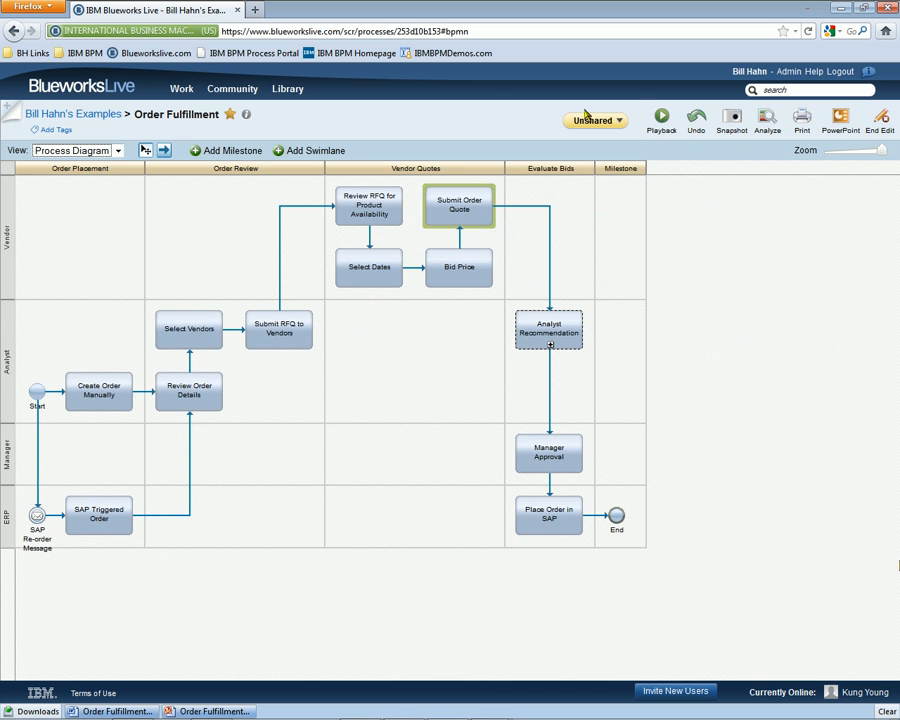
Step: Show the process in the Documentation view and look through the activity details, problems and attachments
click(113, 151)
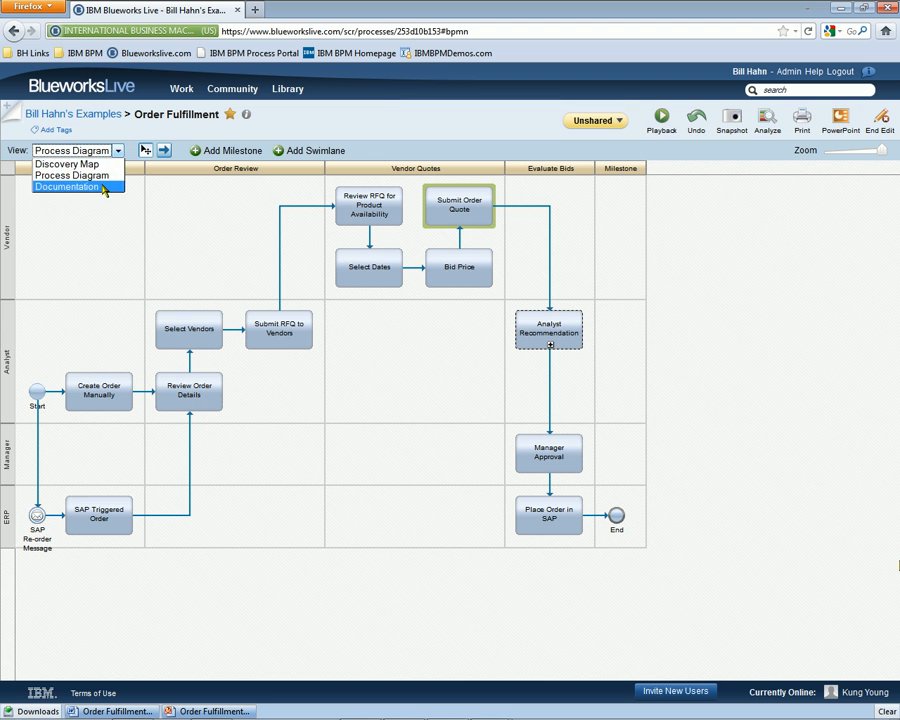
click(80, 186)
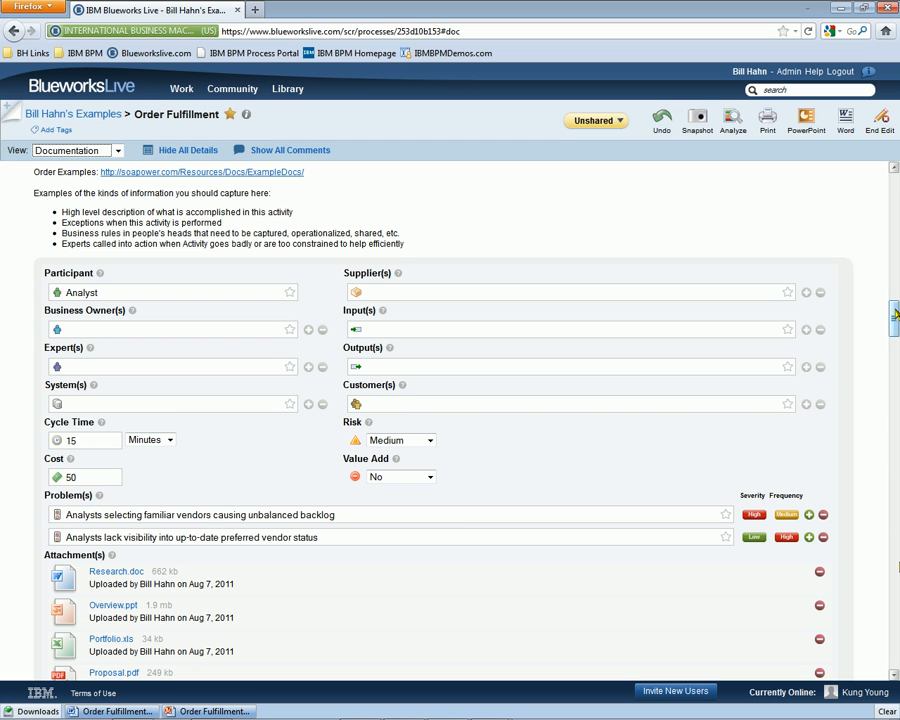
drag(895, 314, 897, 321)
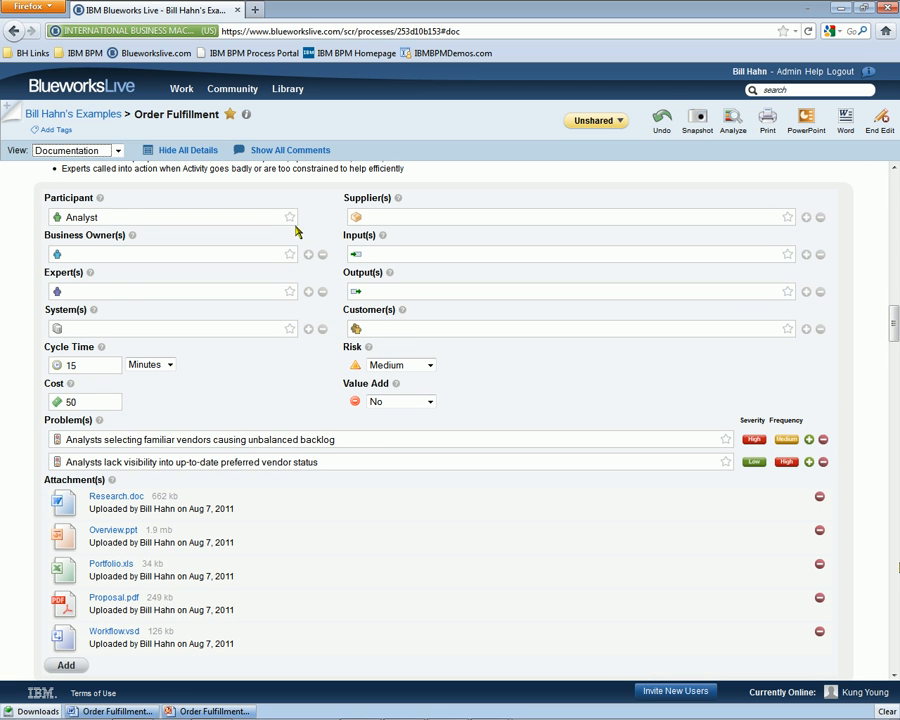
Step: Export the Order Fulfillment documentation to Word and open the exported file
click(846, 120)
key(Return)
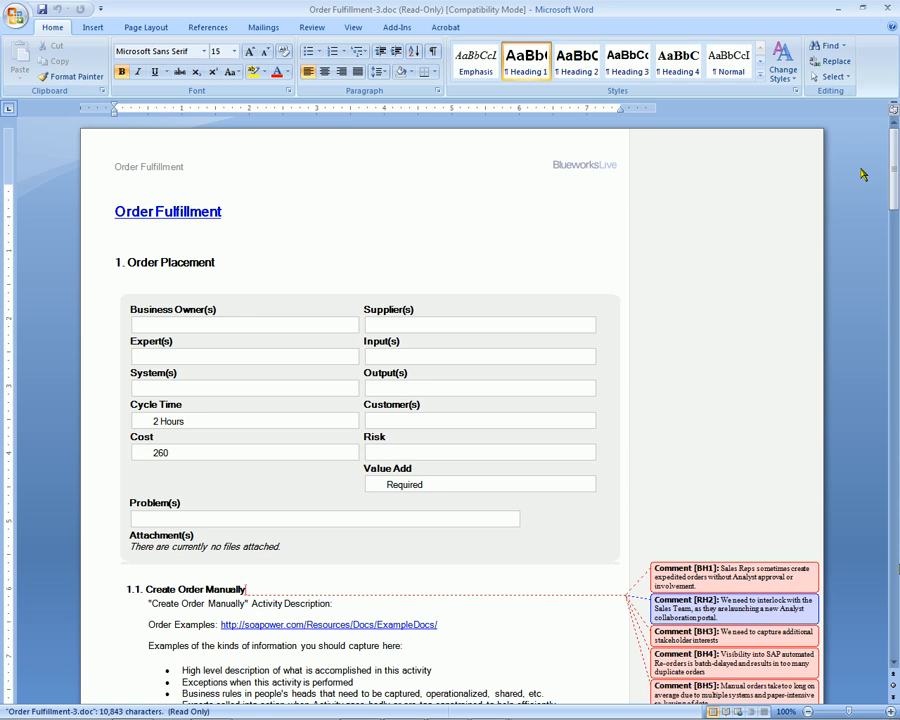
Step: Review the Create Order Manually section in the exported Word document and close the open Word documents
drag(895, 142, 897, 161)
scroll(665, 360, down, 2)
double_click(607, 389)
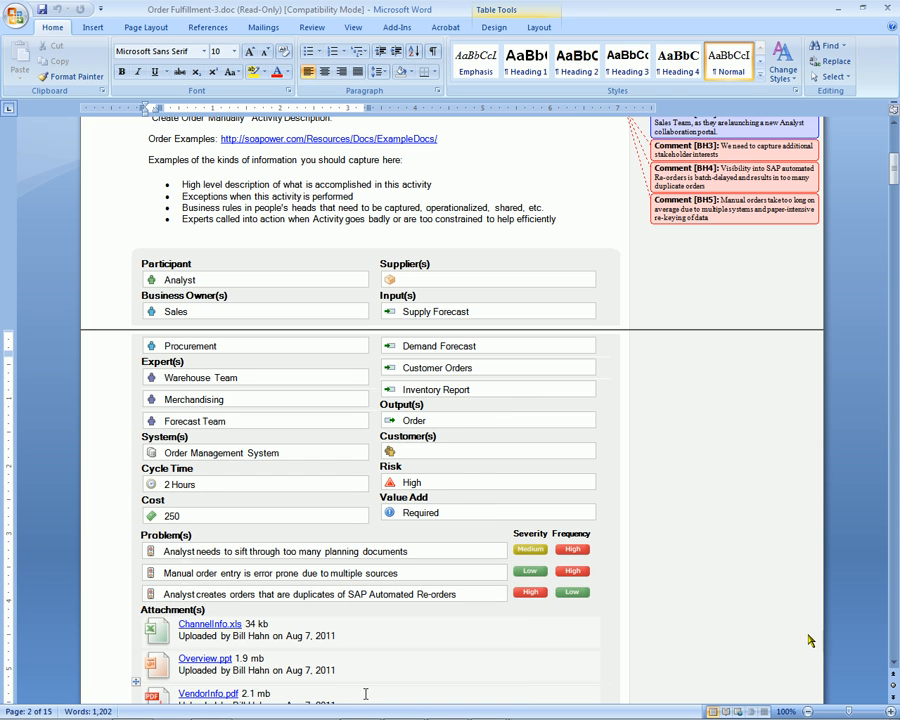
click(886, 8)
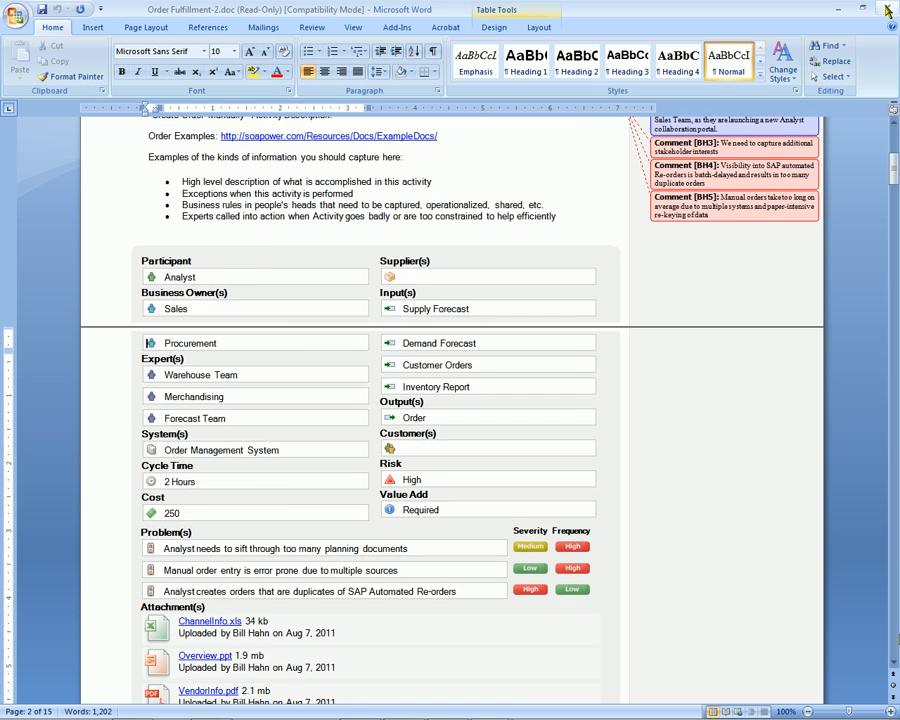
click(886, 8)
Step: Export the Order Fulfillment process to PowerPoint and open the exported presentation
click(819, 118)
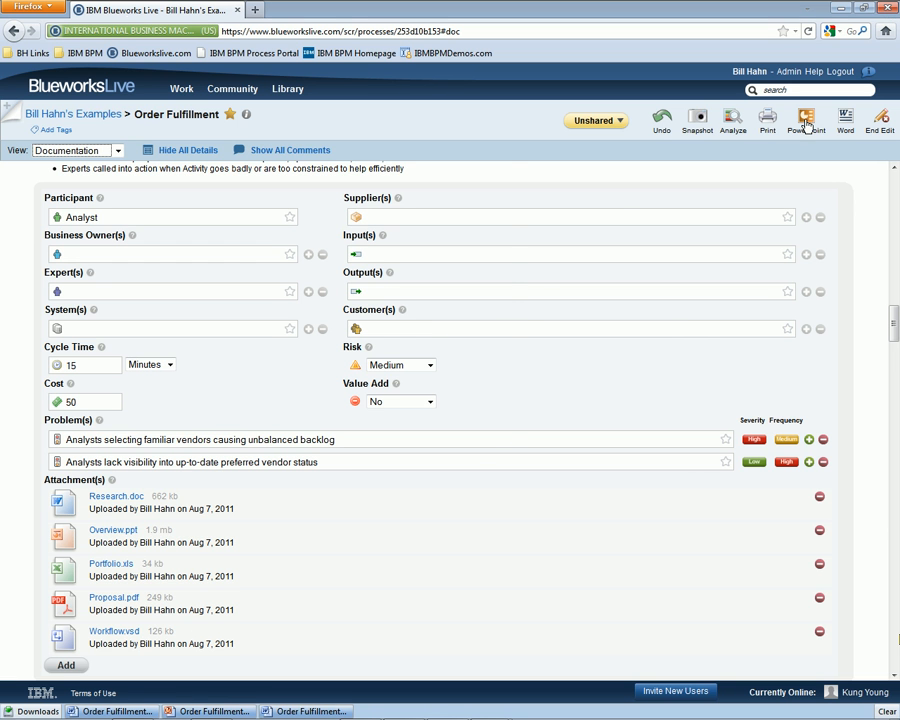
key(Return)
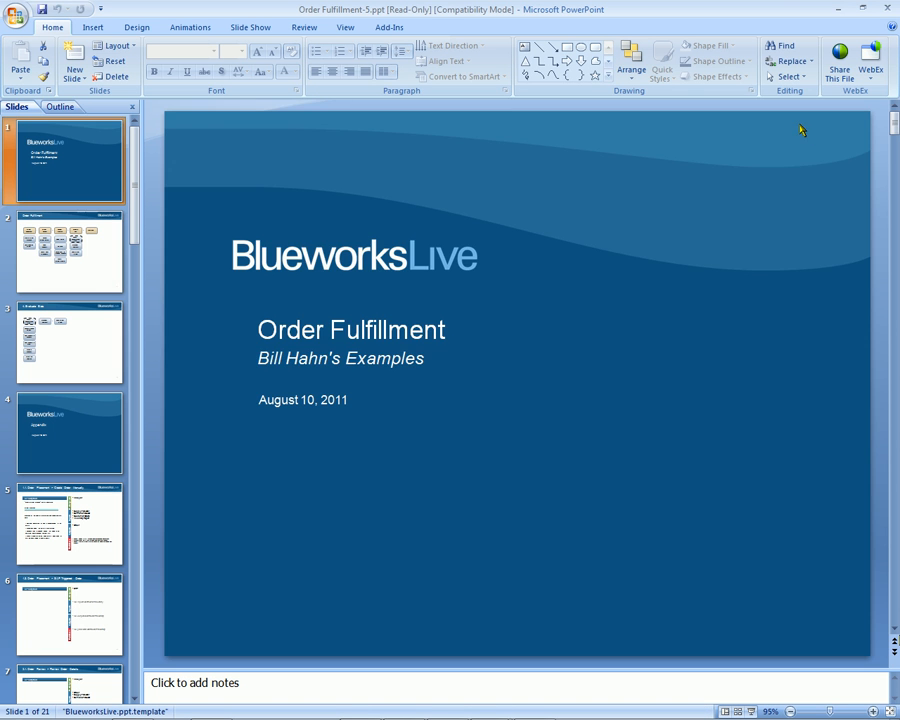
Step: Try moving the Submit Order Quote box on the Order Fulfillment slide, and undo the move
scroll(740, 160, down, 1)
drag(483, 462, 530, 494)
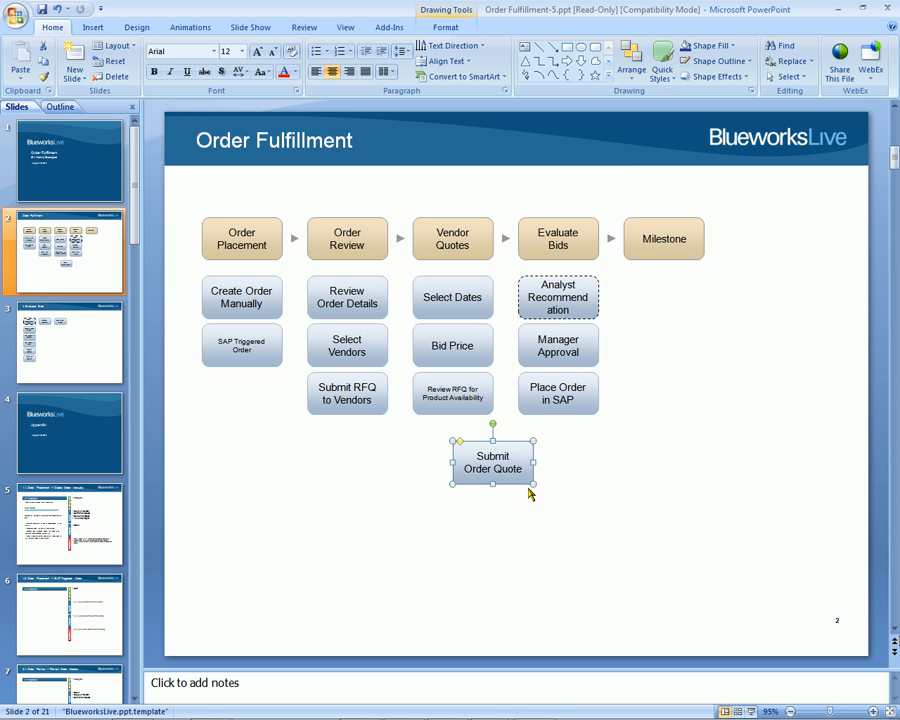
key(ctrl+z)
Step: View the Order Placement > Create Order Manually slide and close the presentation
scroll(530, 490, down, 3)
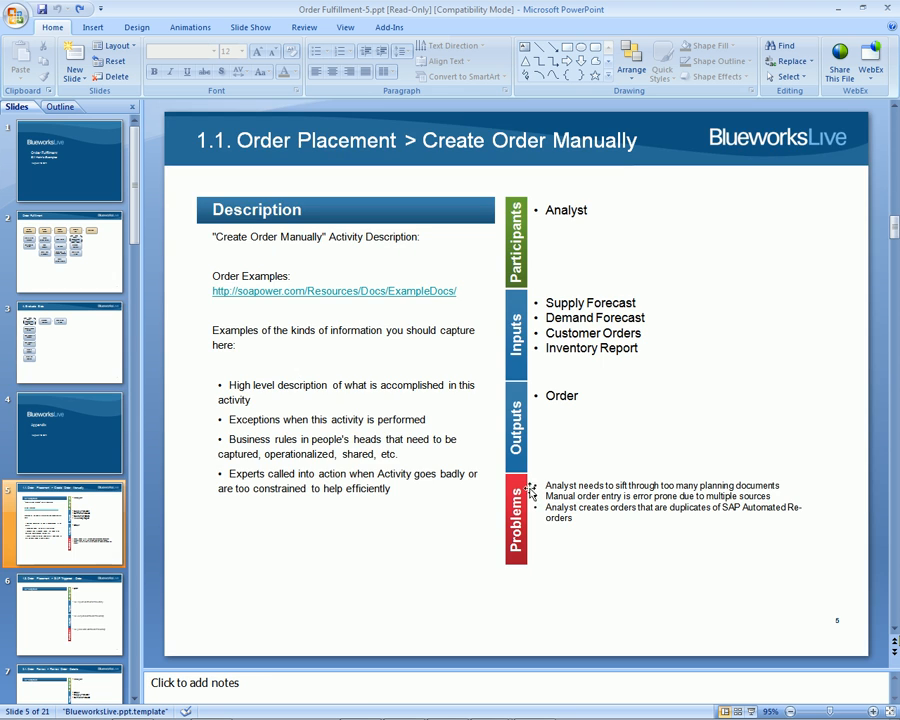
click(888, 8)
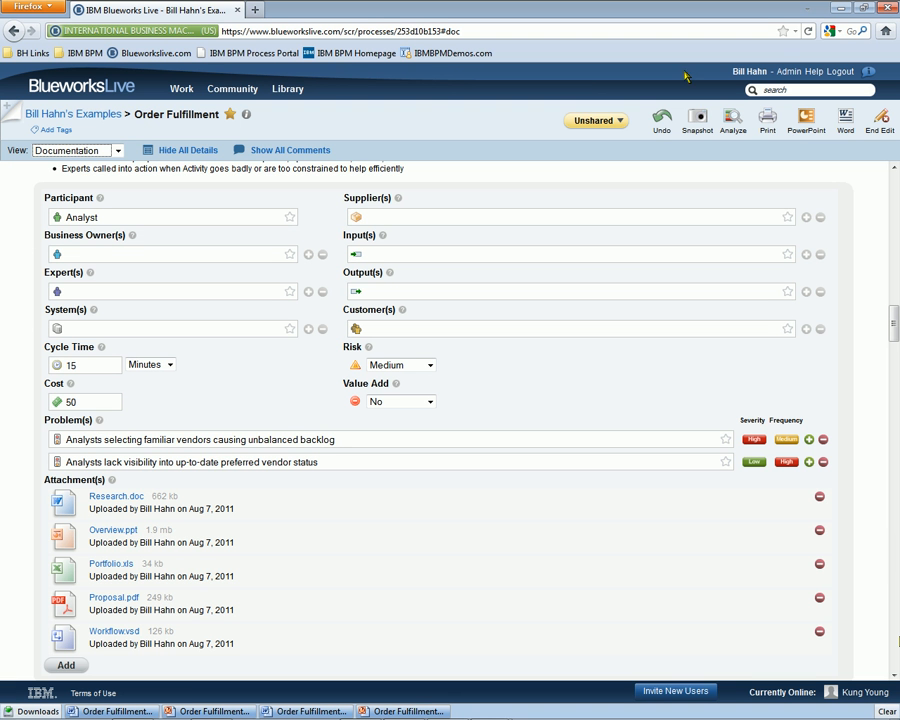
Step: Return to the Discovery Map of Order Fulfillment and enter Analysis Mode
click(117, 150)
click(90, 164)
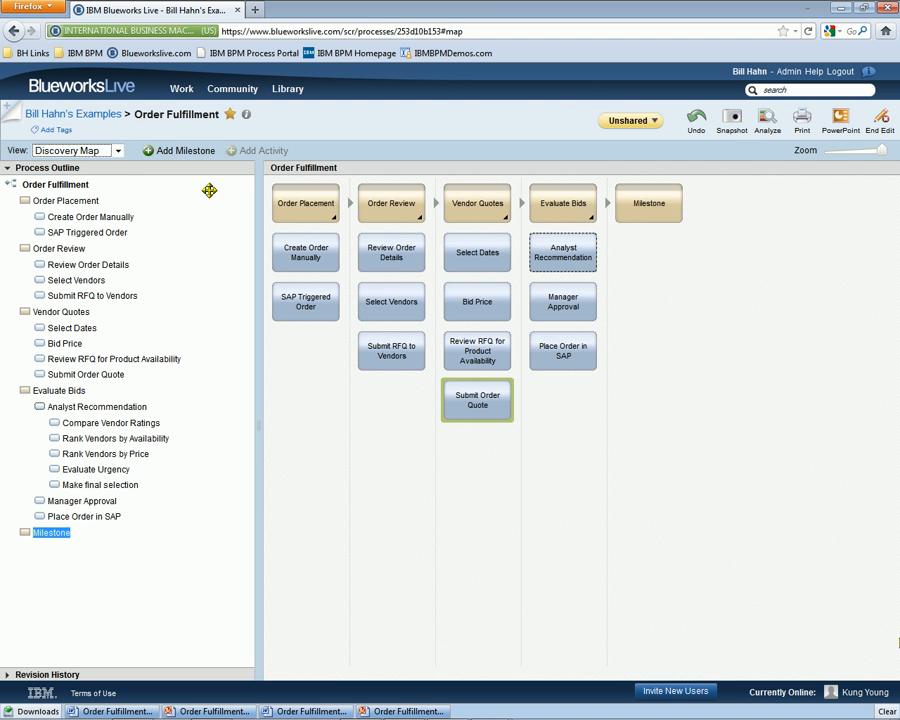
click(767, 122)
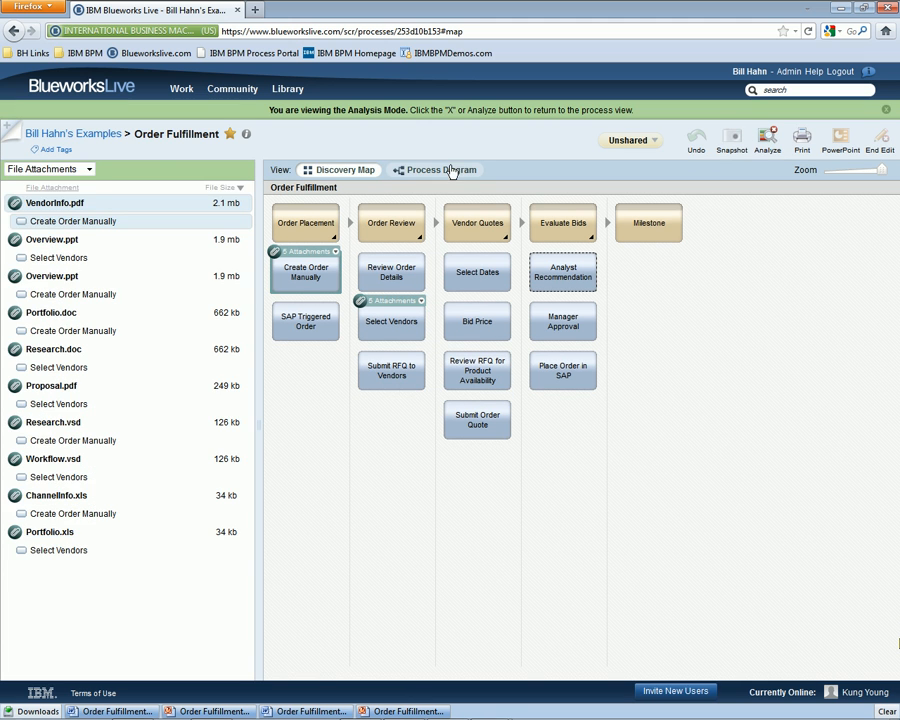
Step: Analyze the Order Fulfillment process by Participants and by Systems
click(67, 170)
click(45, 182)
click(52, 172)
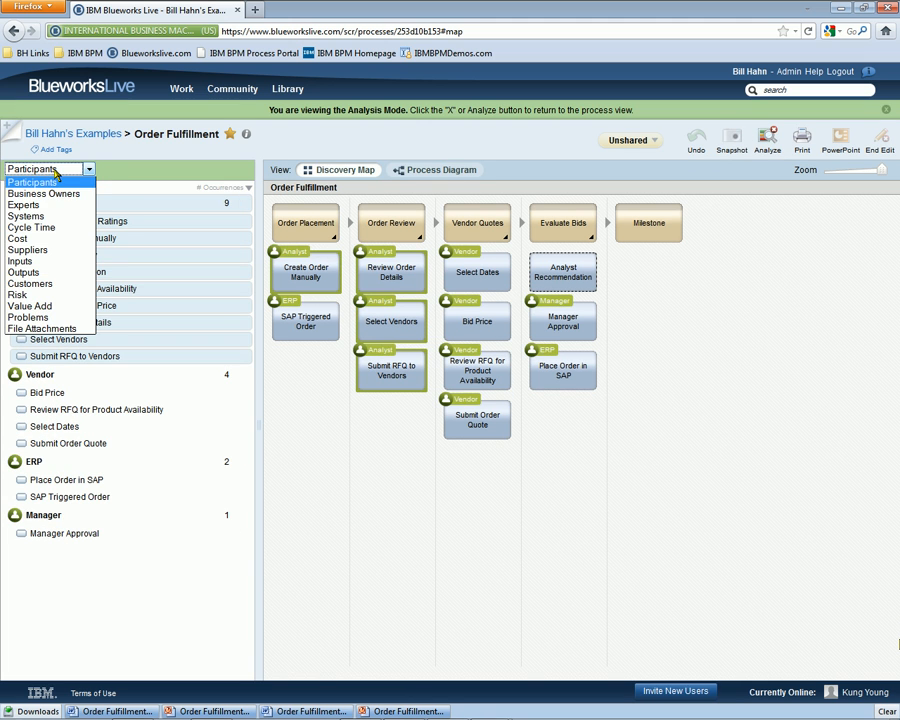
click(30, 216)
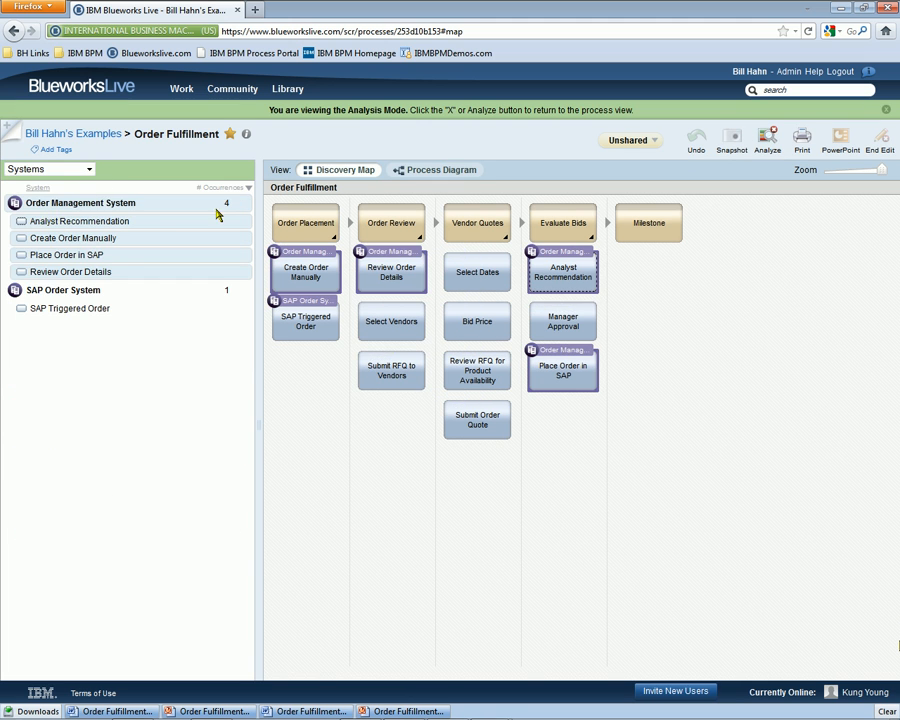
Step: Analyze the process by Cycle Time and by Cost, viewing it as Process Diagram and Discovery Map
click(67, 170)
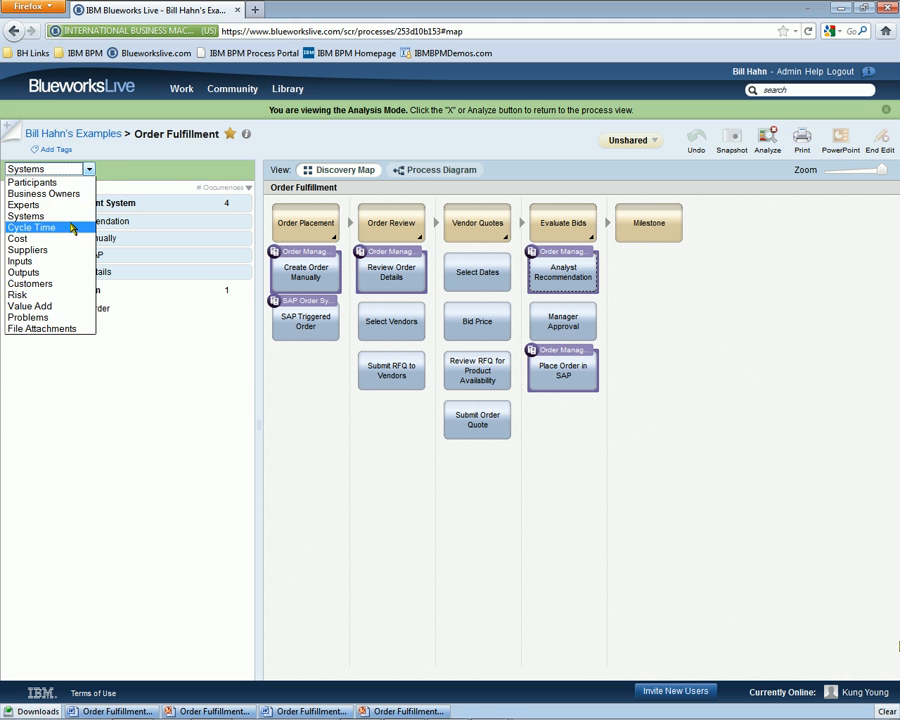
click(50, 226)
click(420, 172)
click(45, 170)
click(40, 240)
click(335, 170)
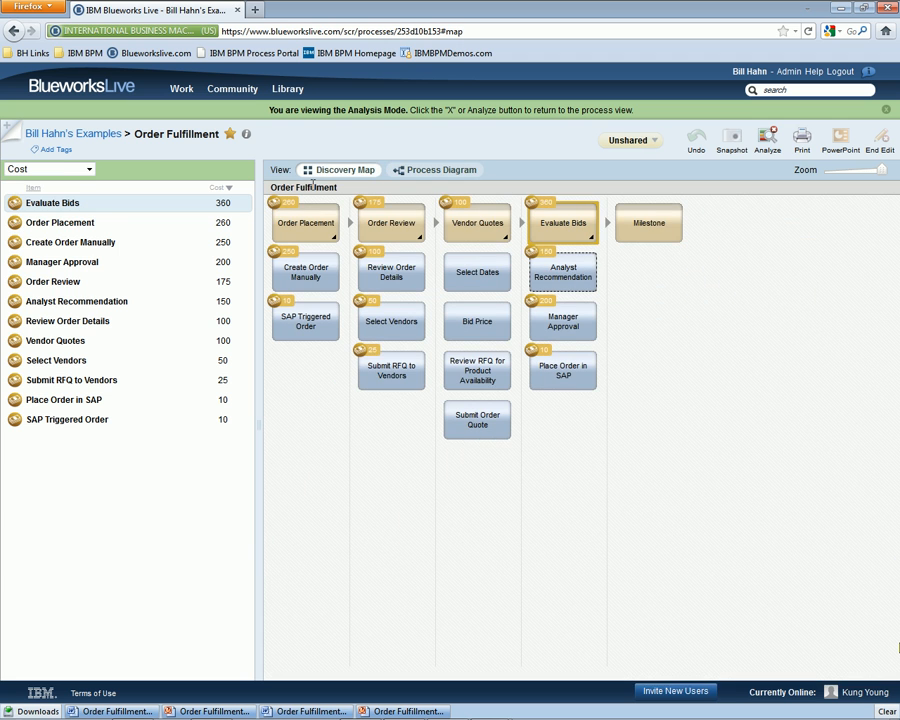
Step: Analyze the process by Risk and by Value Add on the Discovery Map
click(62, 170)
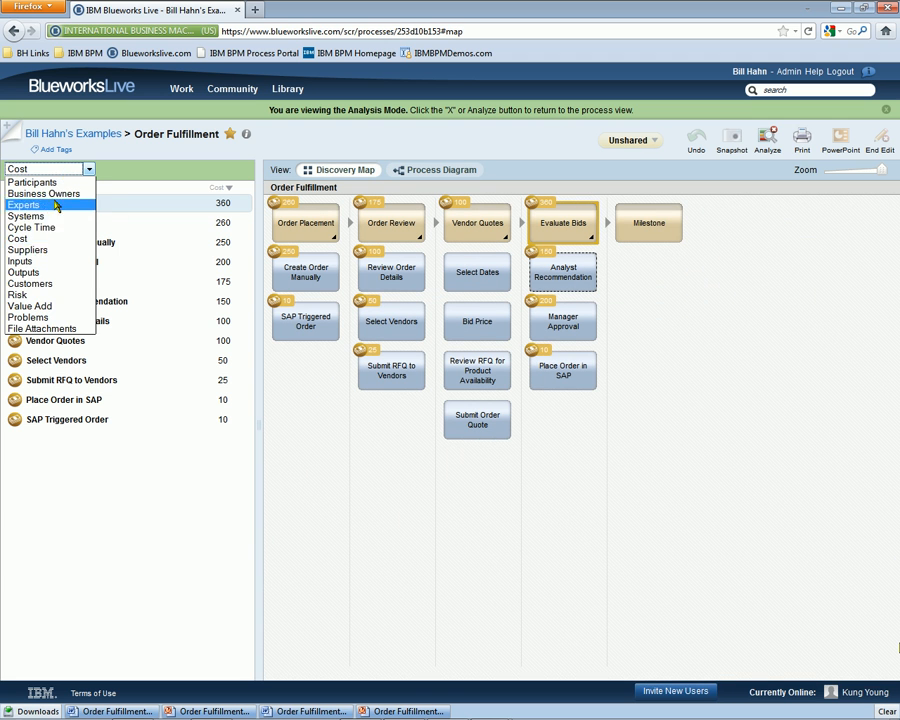
click(30, 294)
click(44, 170)
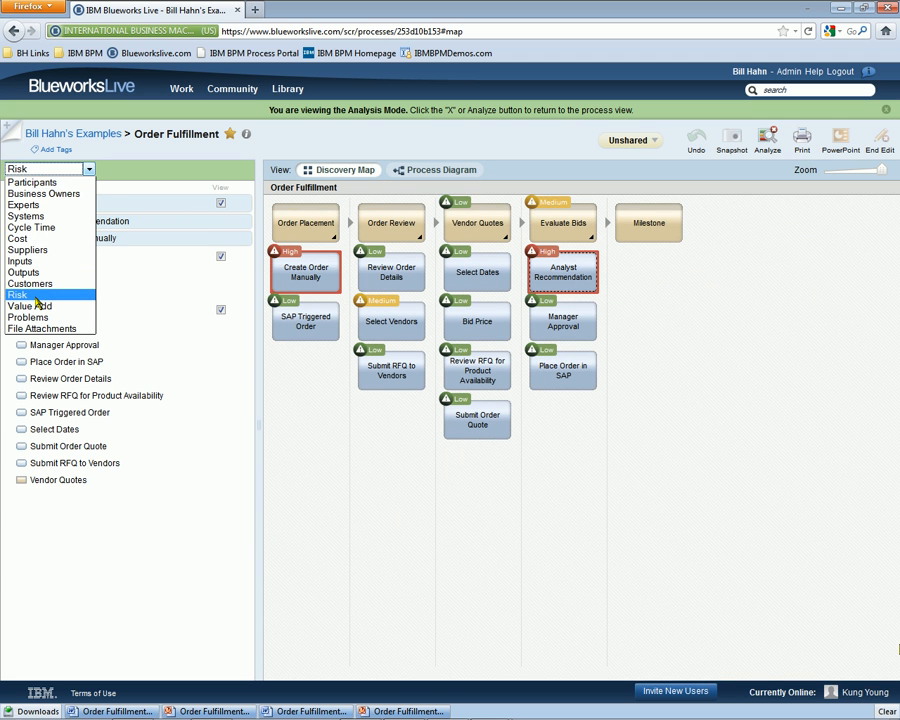
click(32, 306)
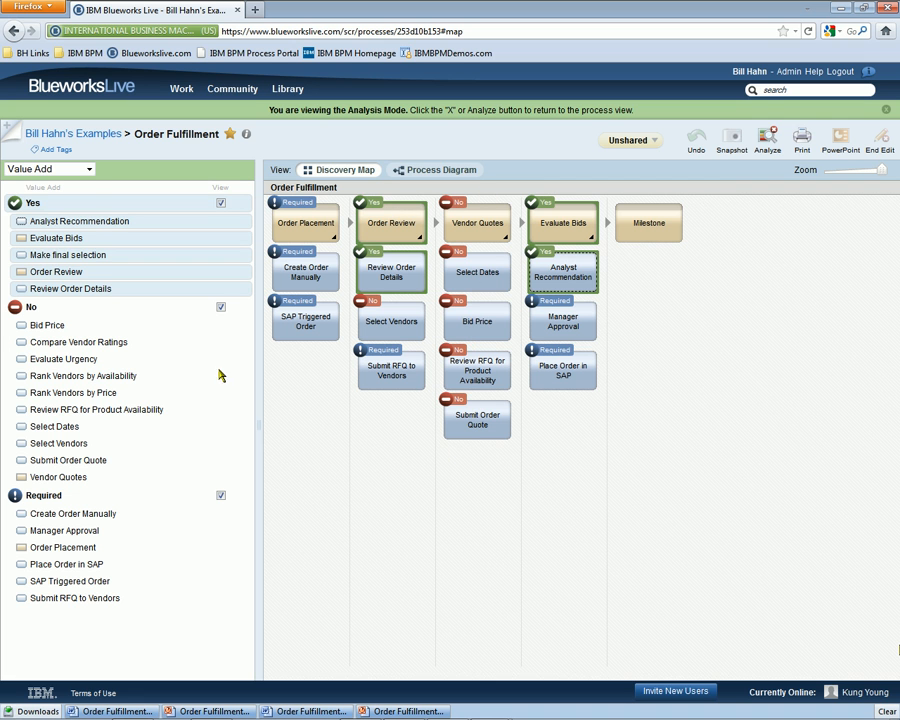
Step: Analyze the process by Problems and view the problem details for Create Order Manually, Review Order Details and Select Vendors
click(46, 170)
click(30, 311)
mouse_move(305, 253)
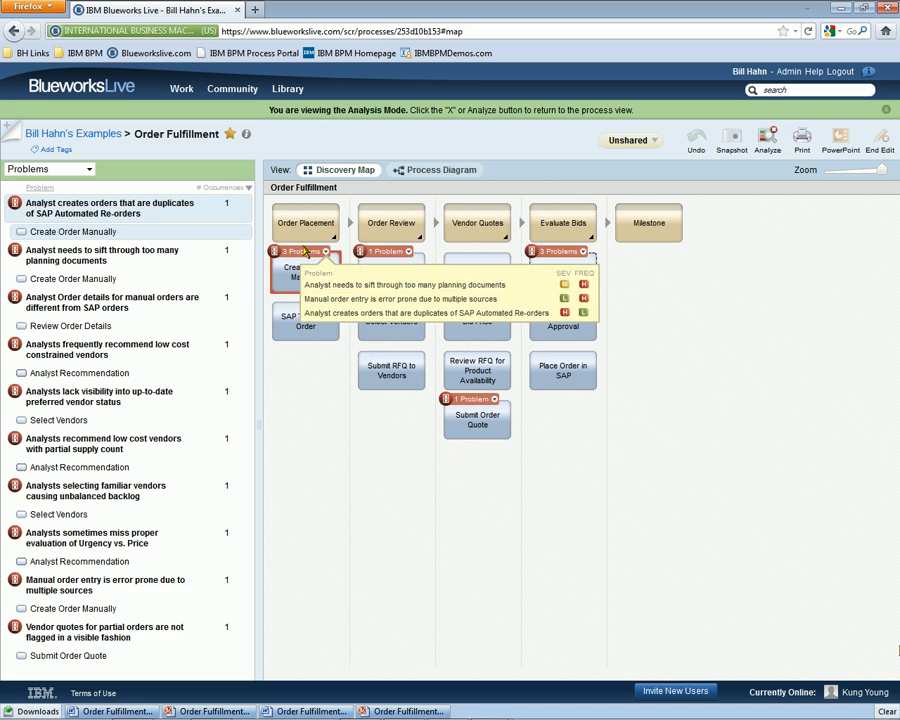
mouse_move(361, 253)
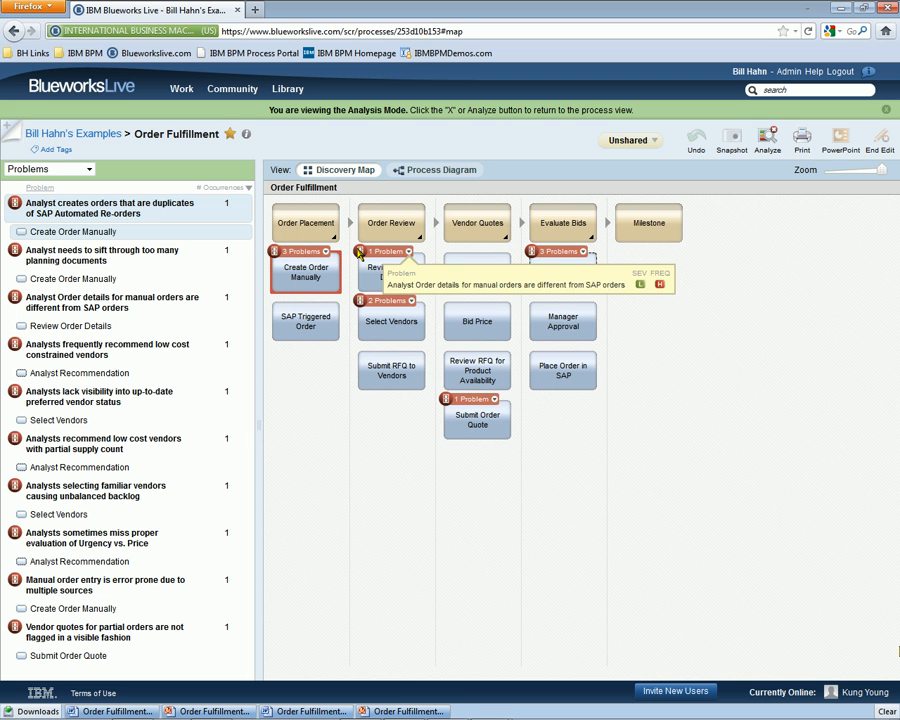
mouse_move(389, 309)
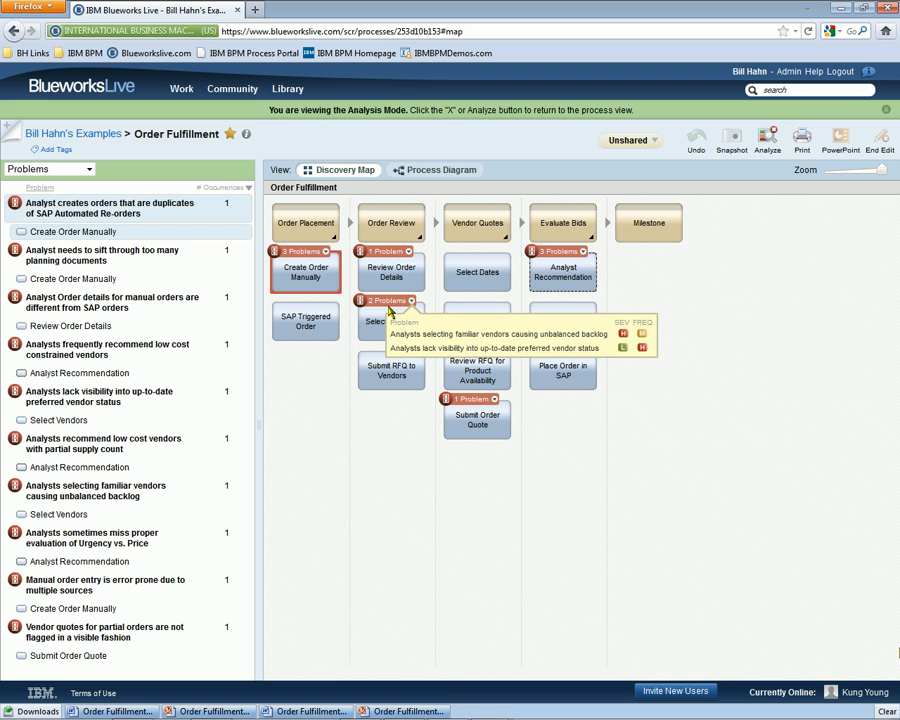
Step: Analyze the process by File Attachments and view the files attached to Select Vendors
click(50, 169)
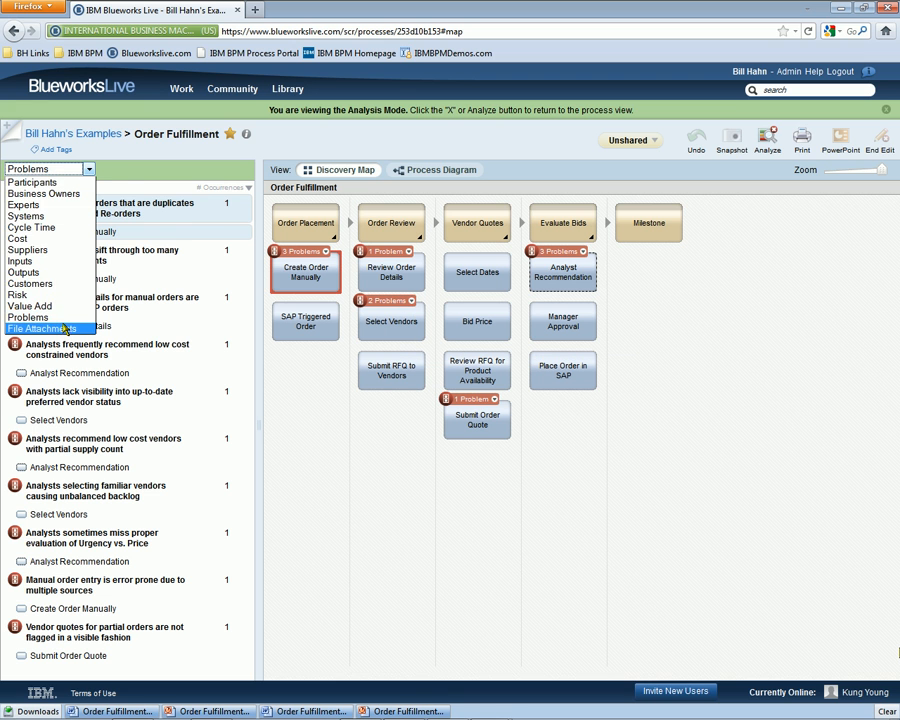
click(30, 326)
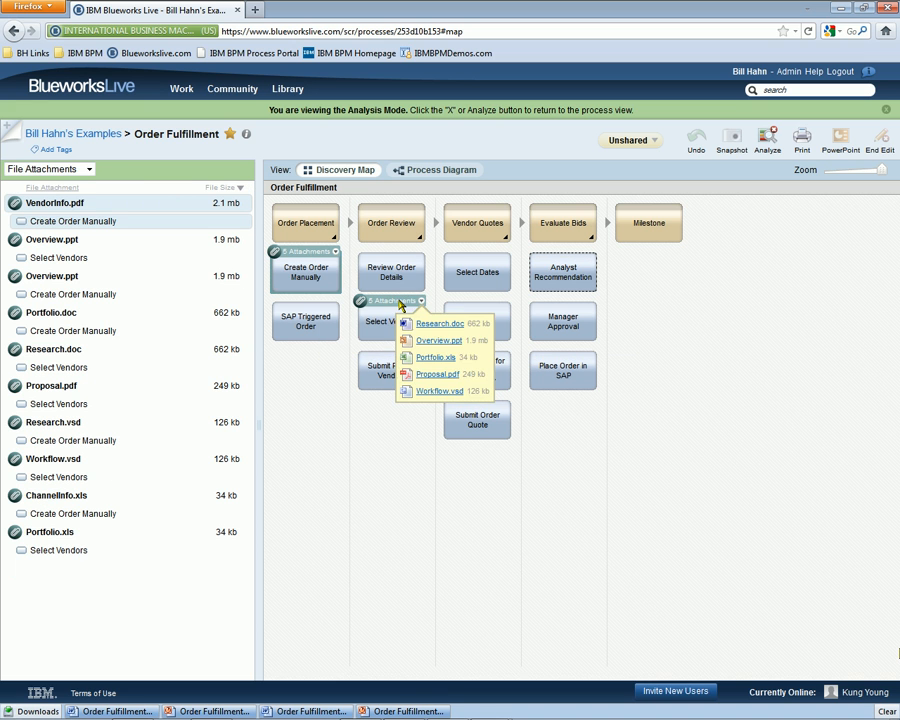
click(88, 169)
click(88, 182)
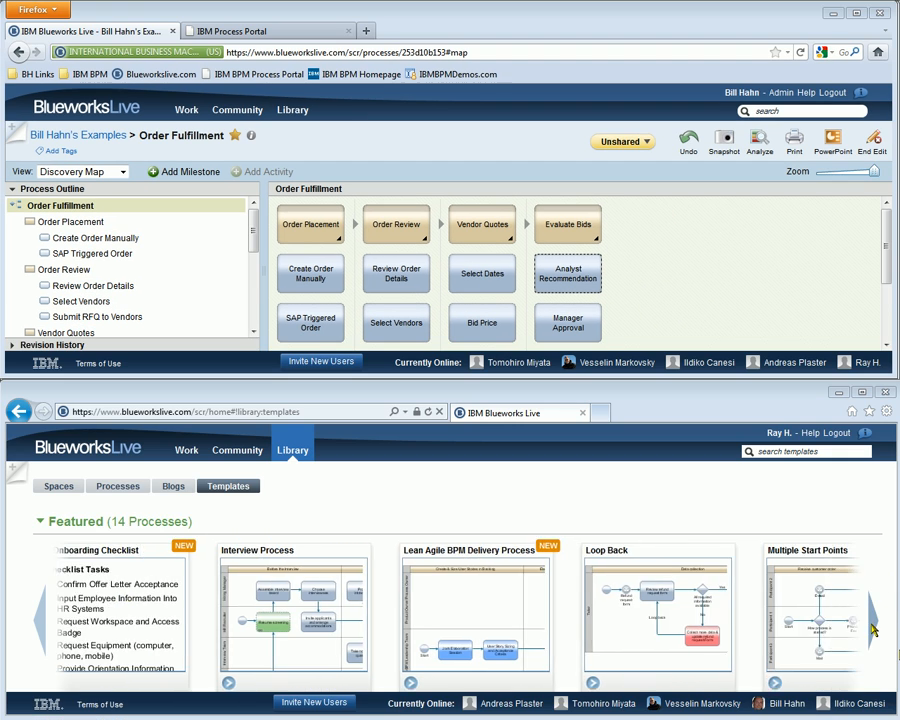
Step: Preview the Interview Process template as a map and as a diagram, and close the preview
mouse_move(250, 612)
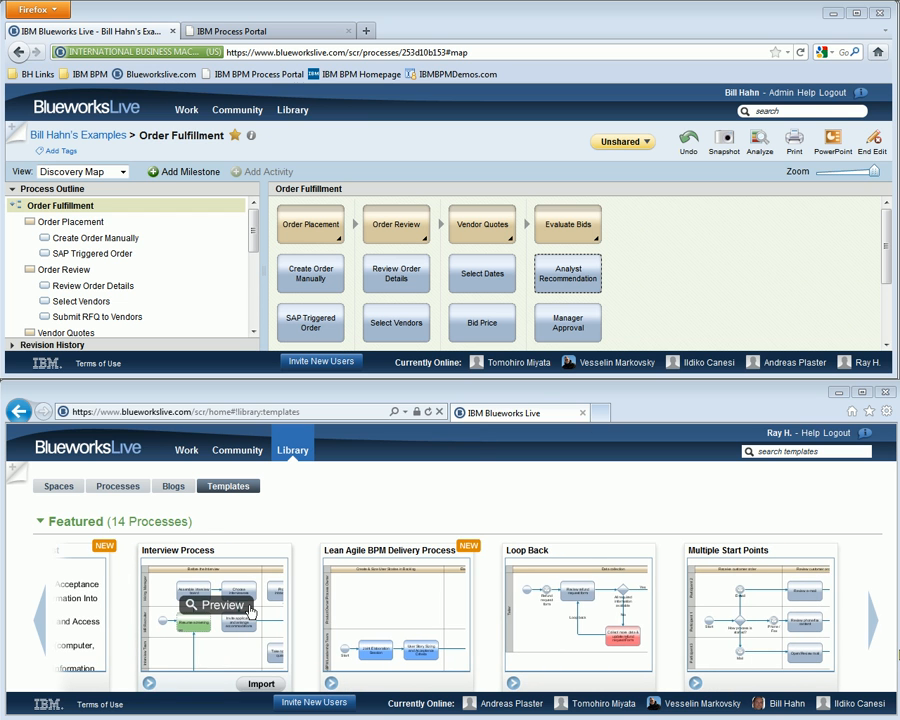
click(248, 608)
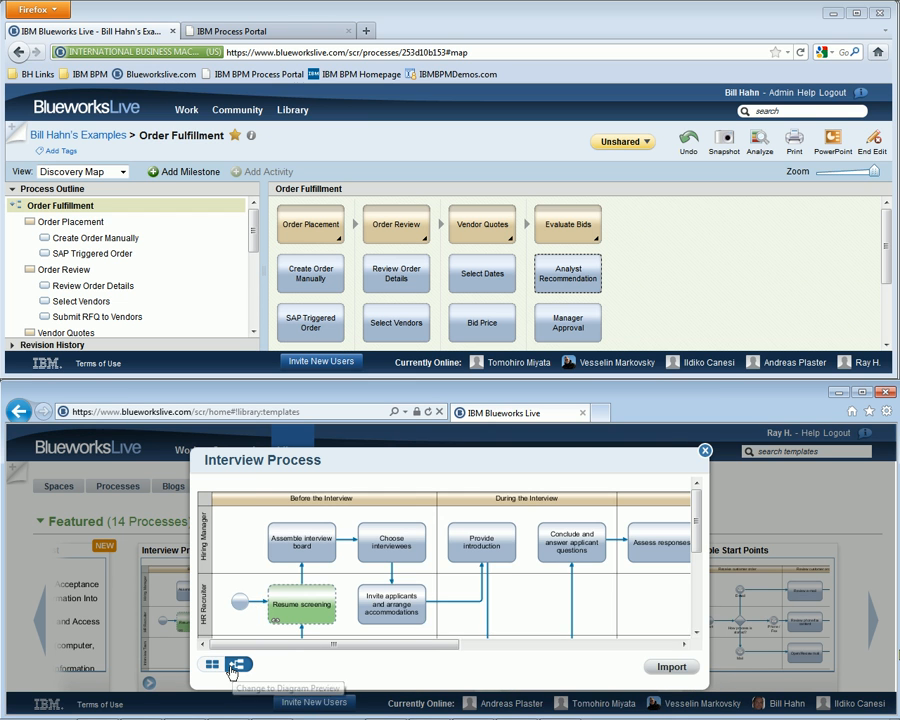
click(213, 666)
click(237, 665)
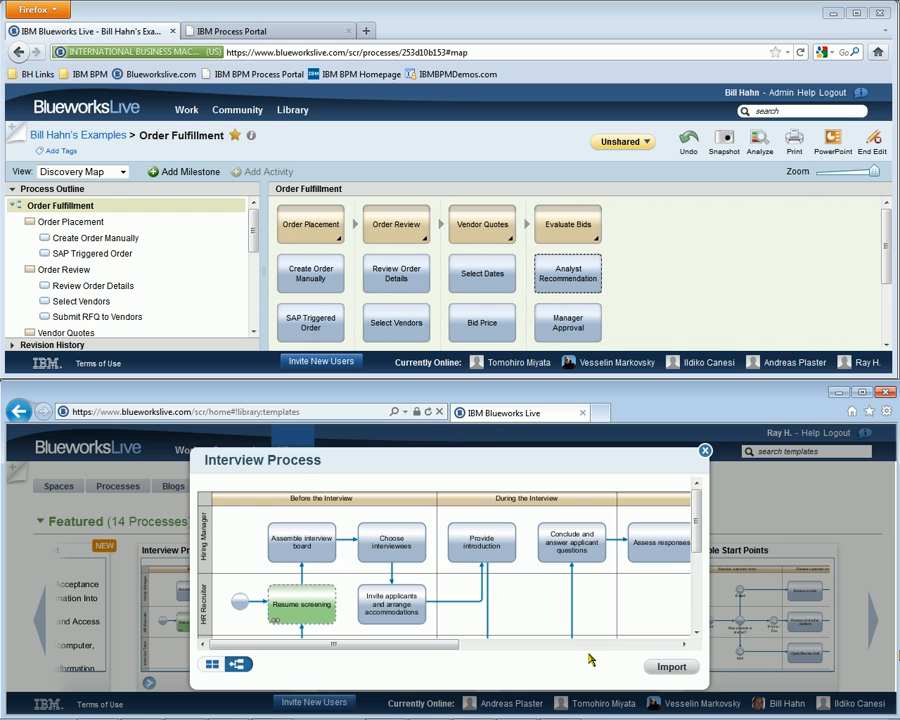
click(705, 449)
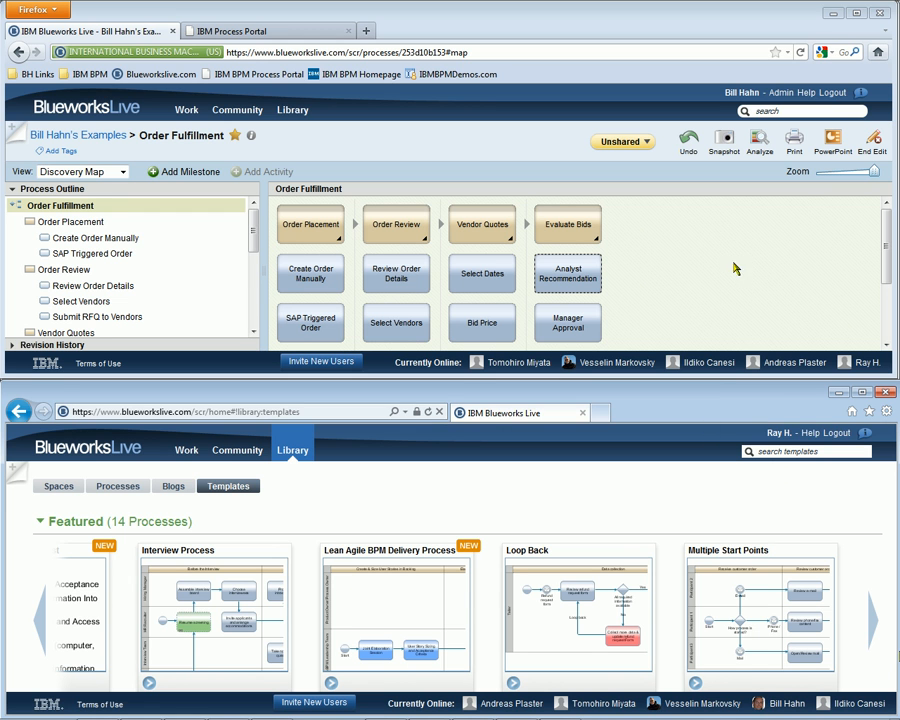
Step: Invite the online colleague by chat with "Join me on this process!" and the page link, and open that link in the colleague's session
mouse_move(866, 360)
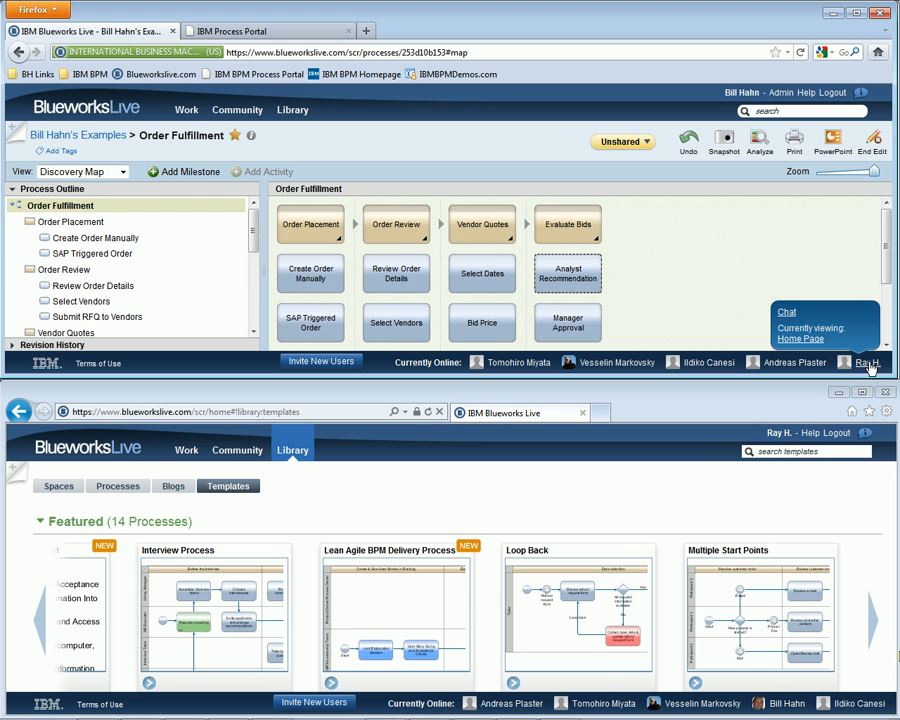
click(787, 313)
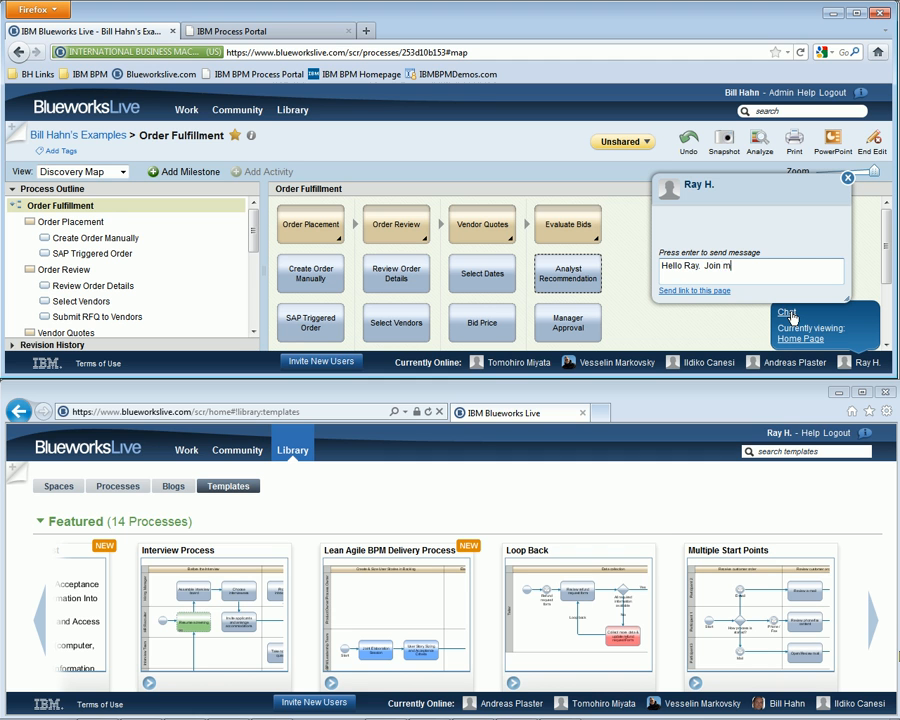
key(Return)
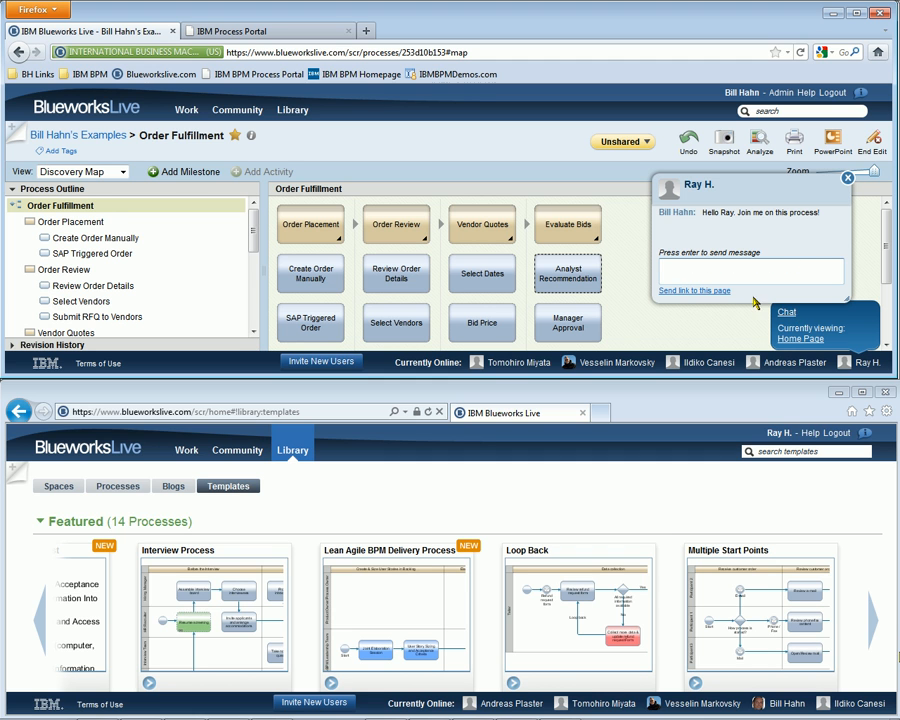
click(693, 290)
click(760, 561)
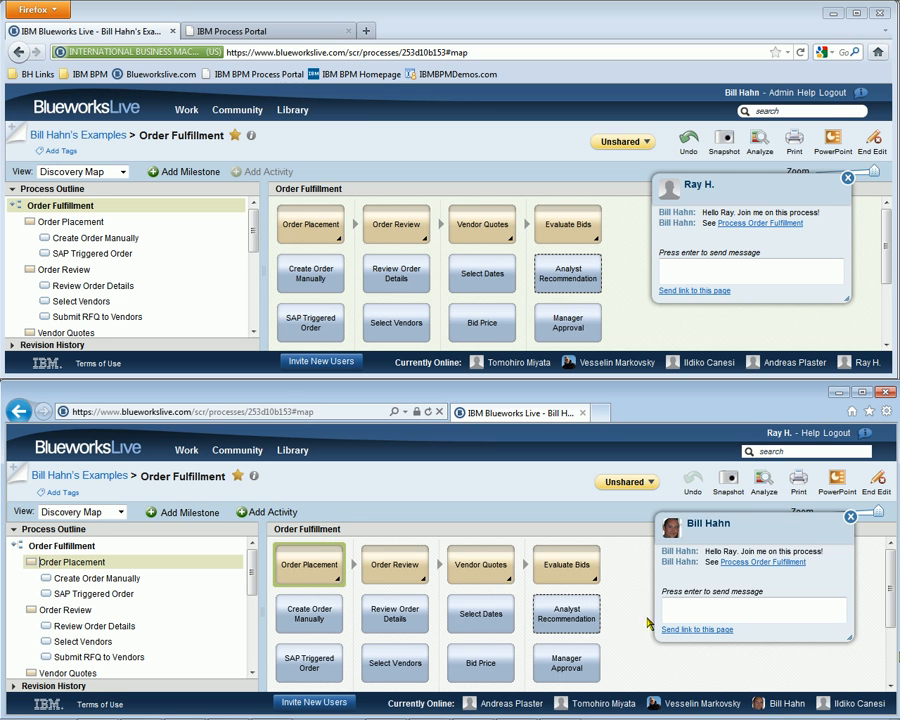
click(848, 519)
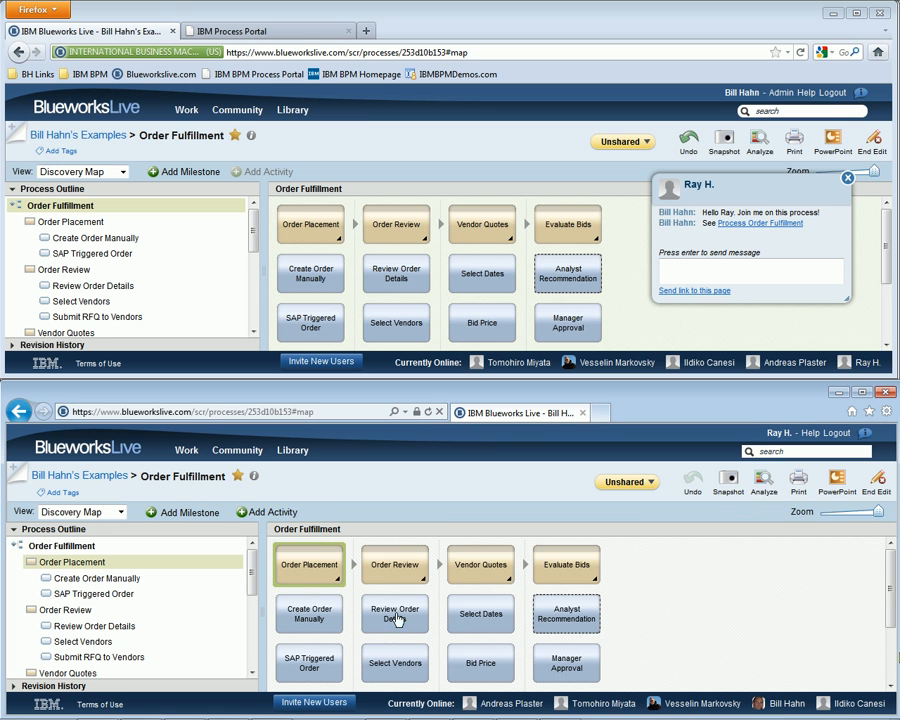
Step: Add an activity named New Activity under Order Placement in the colleague's session, and move it to the top of Order Review
click(266, 512)
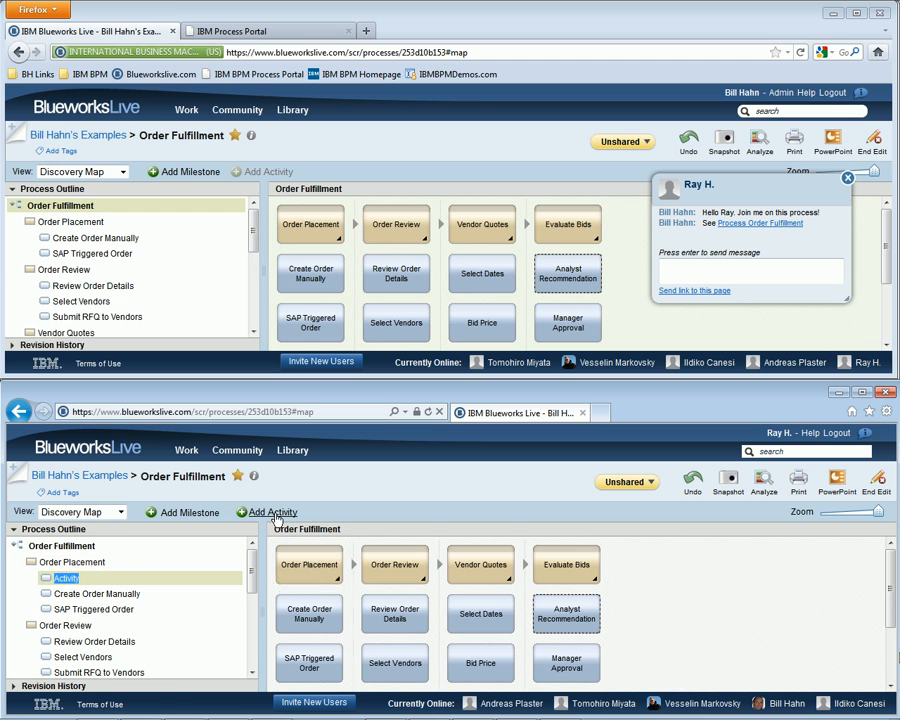
text(New Activity)
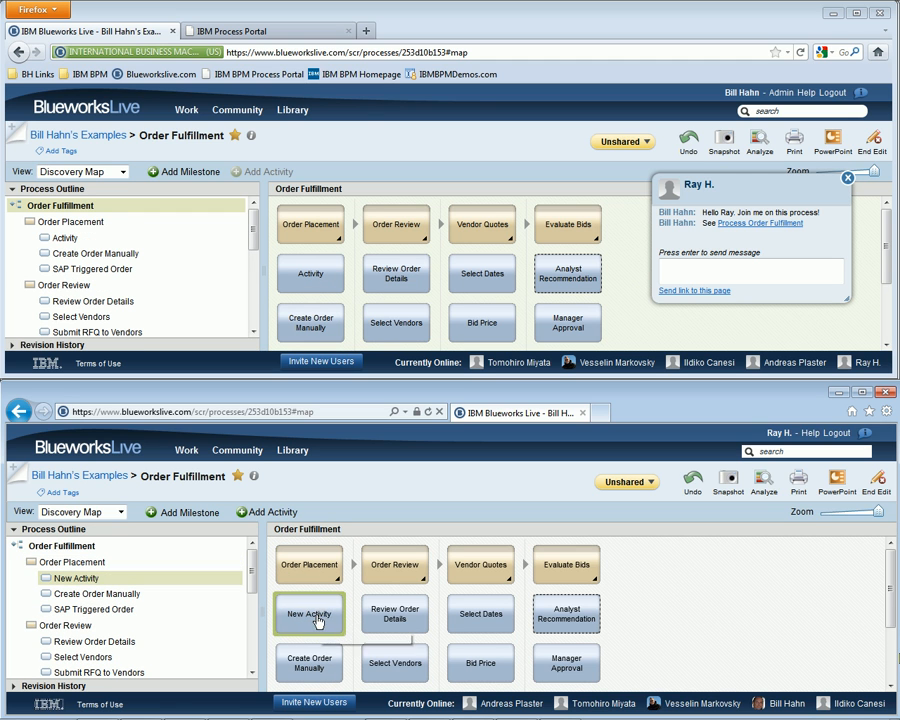
drag(318, 622, 396, 613)
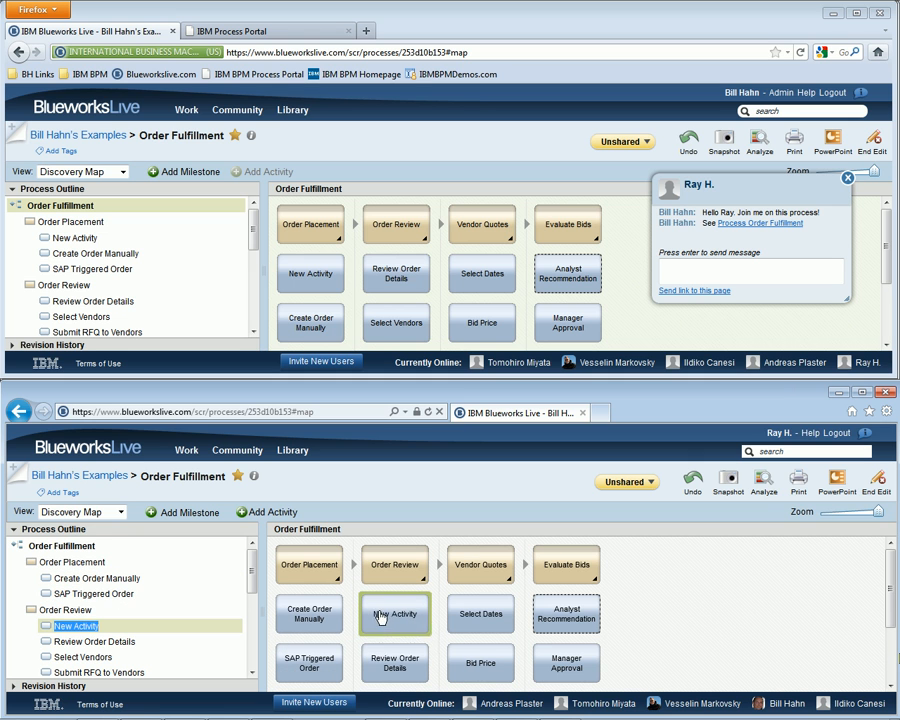
Step: Rename the activity New Activity 123 from the first session, and move it to Vendor Quotes and back to the top of Order Placement
double_click(418, 284)
text(123)
drag(418, 284, 496, 309)
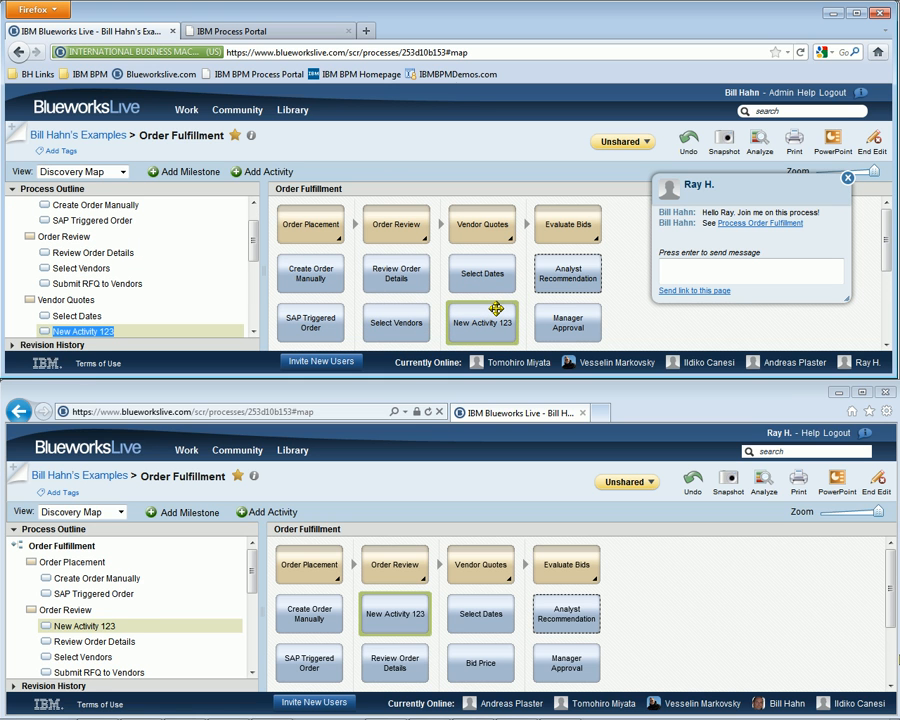
drag(484, 645, 333, 620)
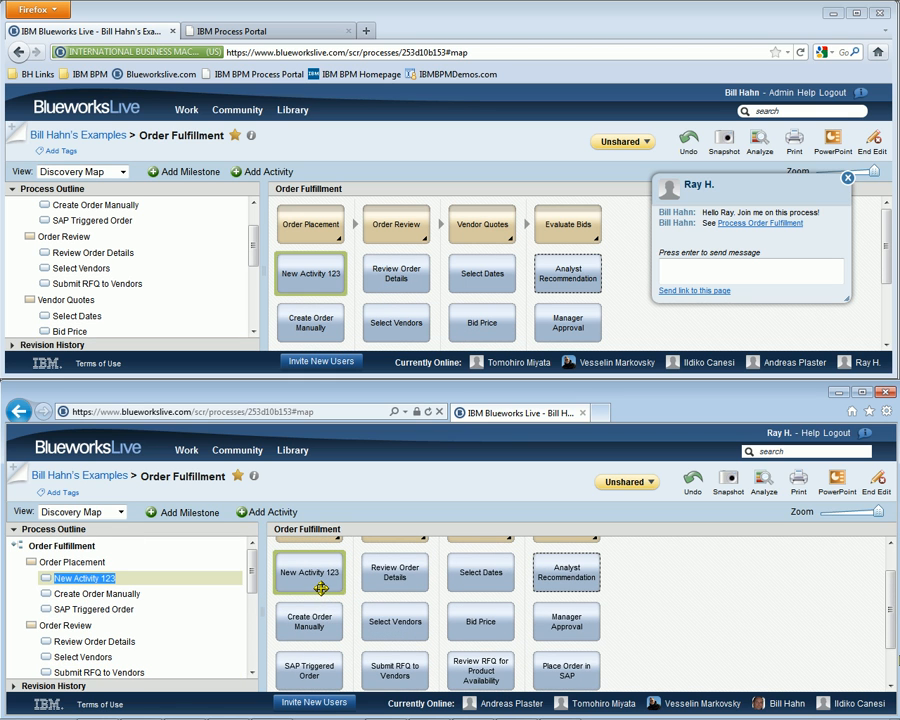
Step: Send the process owner a chat message from the colleague's session saying it's great to be able to collaborate "real-time" on Blueworks Live
mouse_move(760, 700)
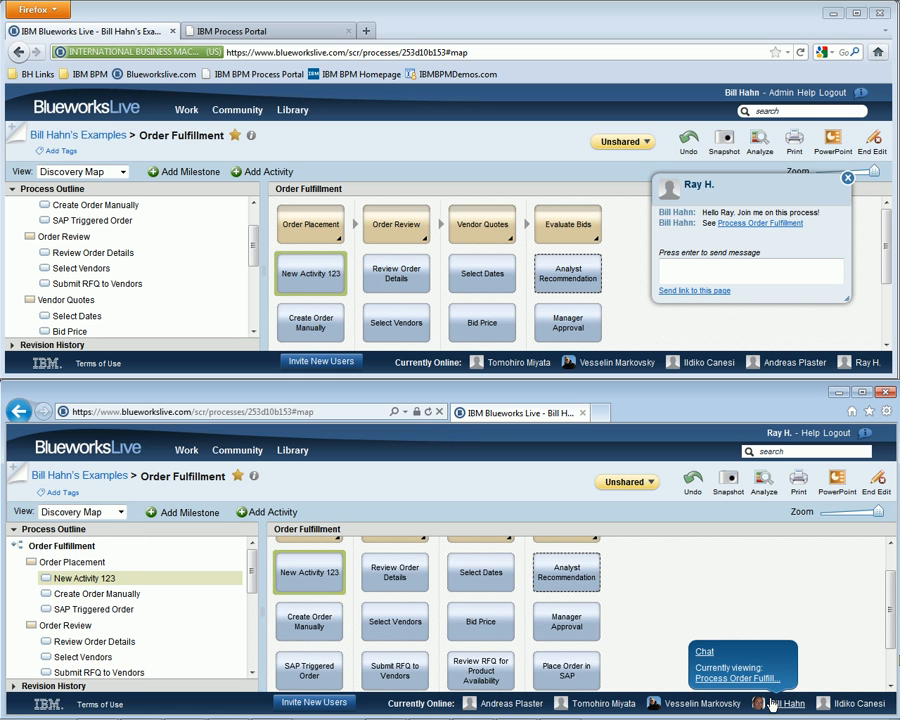
click(704, 652)
text(It's great to be able to collaborate "real-time" on BlueworksL)
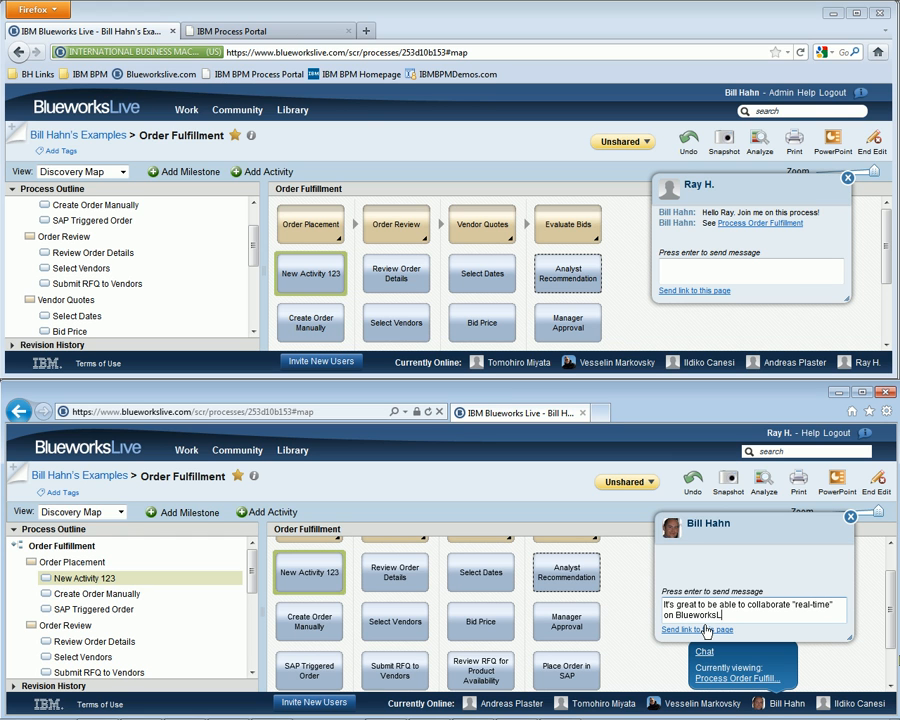
text(!)
key(Return)
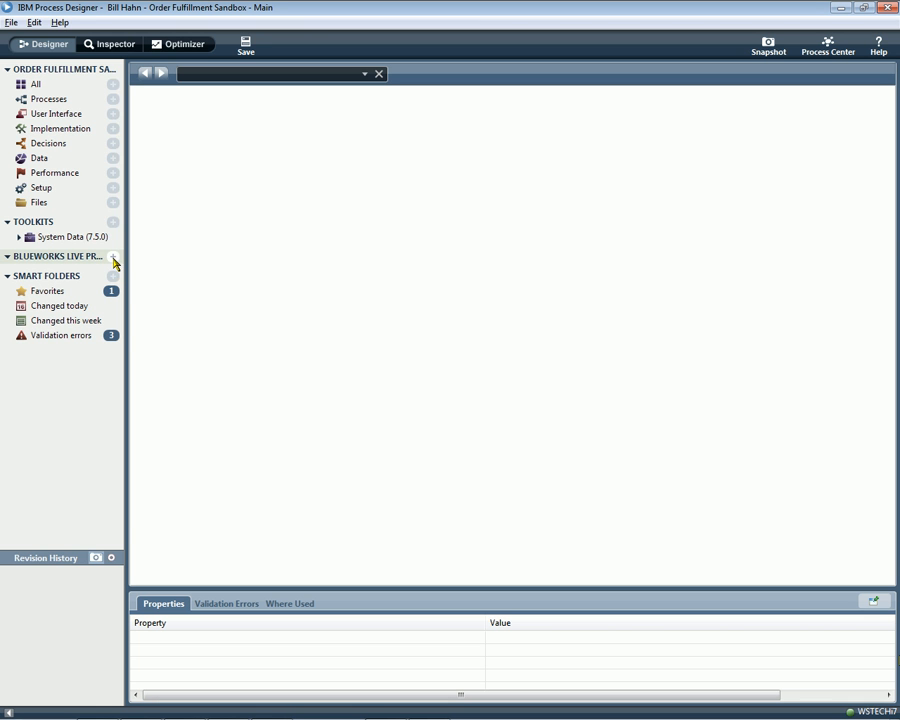
Step: Start subscribing to a Blueworks Live process in IBM Process Designer, and sign in with the account password
right_click(117, 259)
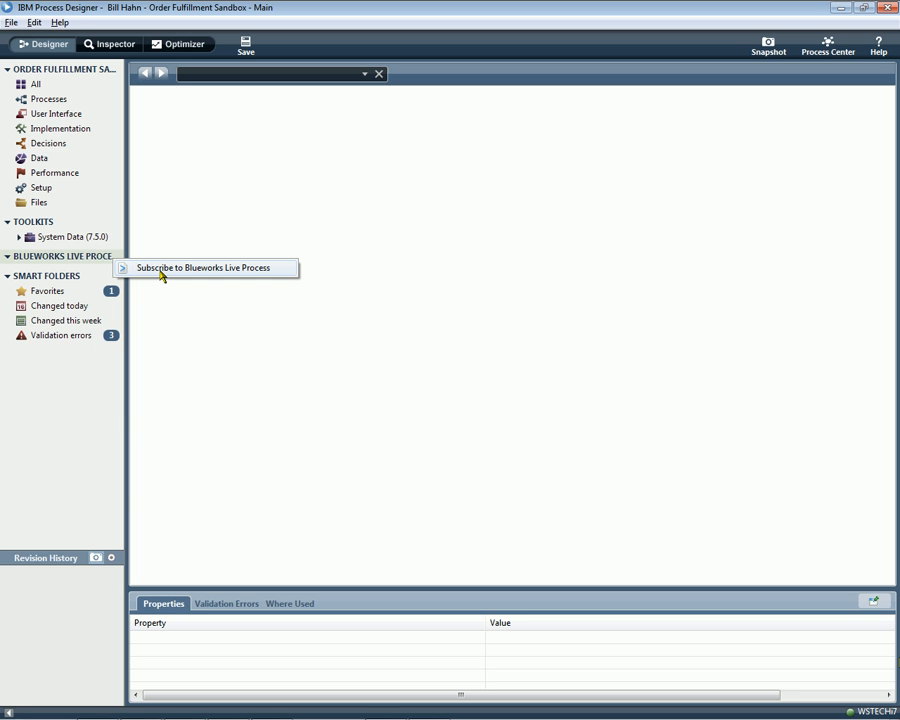
click(161, 270)
text(****)
key(Return)
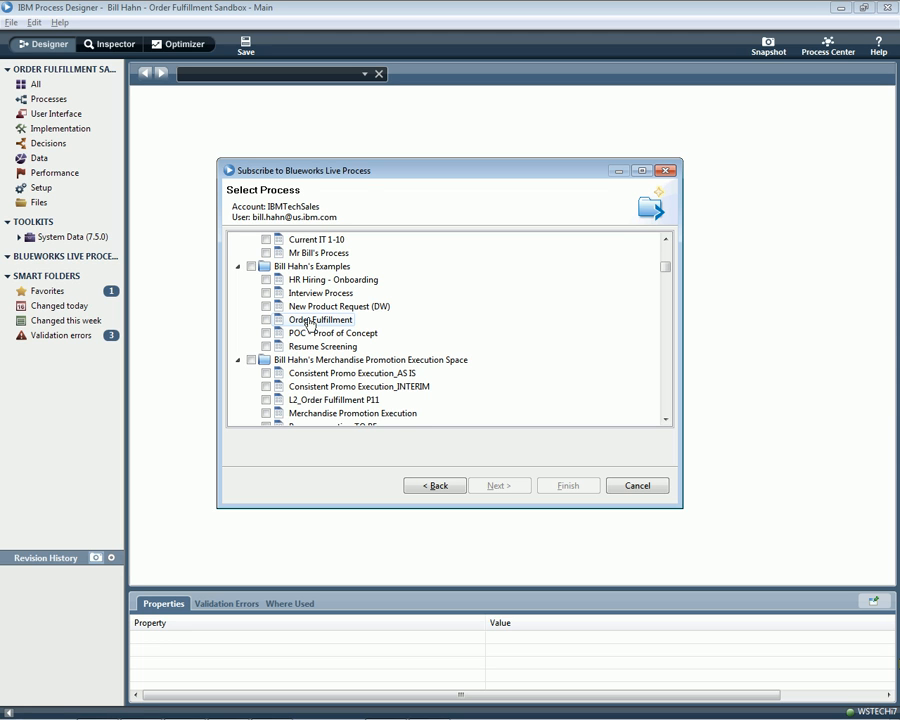
Step: Subscribe to the Order Fulfillment process in the examples space, and list its imported contents
click(266, 320)
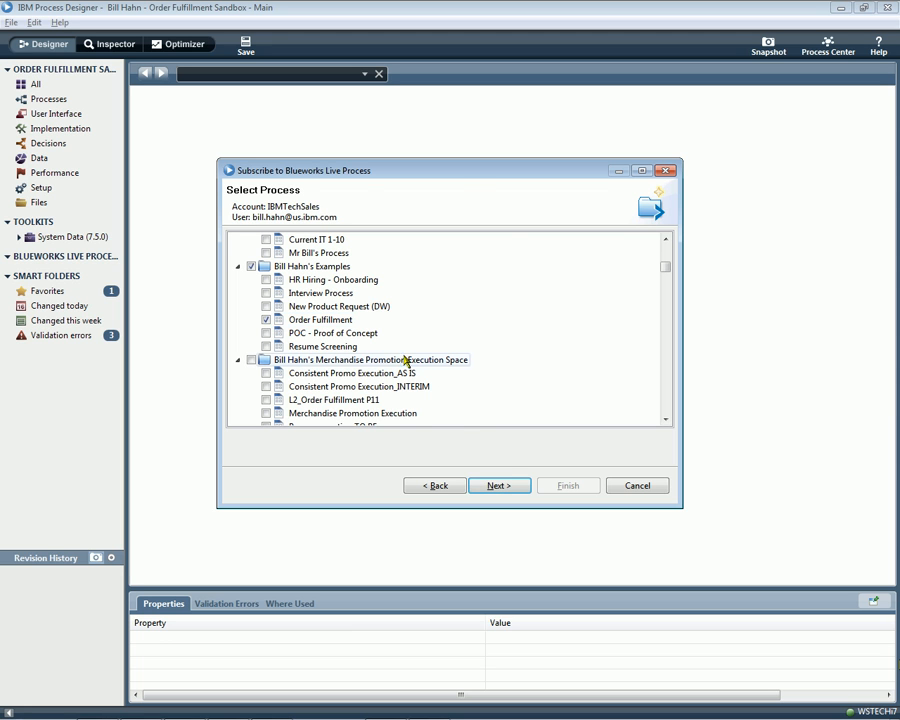
click(510, 485)
click(564, 489)
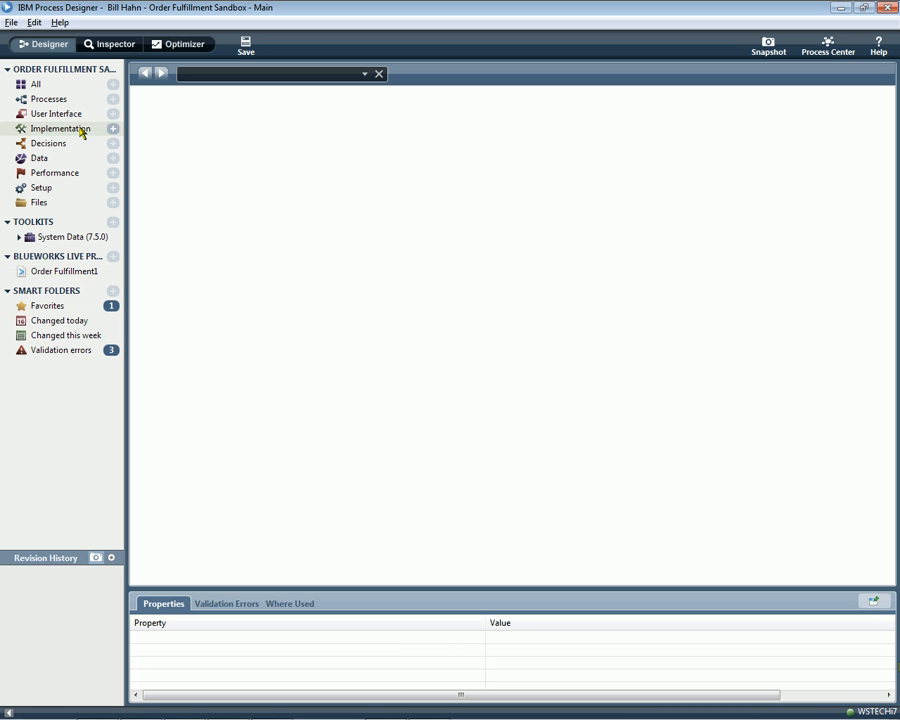
click(90, 276)
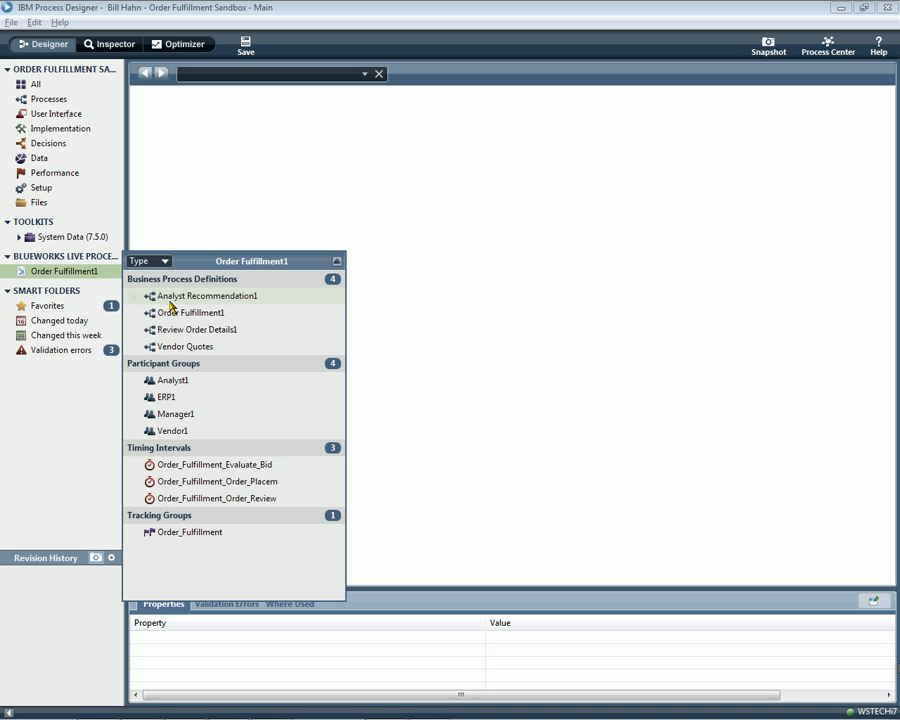
Step: Mark the imported Order Fulfillment1 process definition as a favorite and open its diagram
click(133, 313)
click(187, 313)
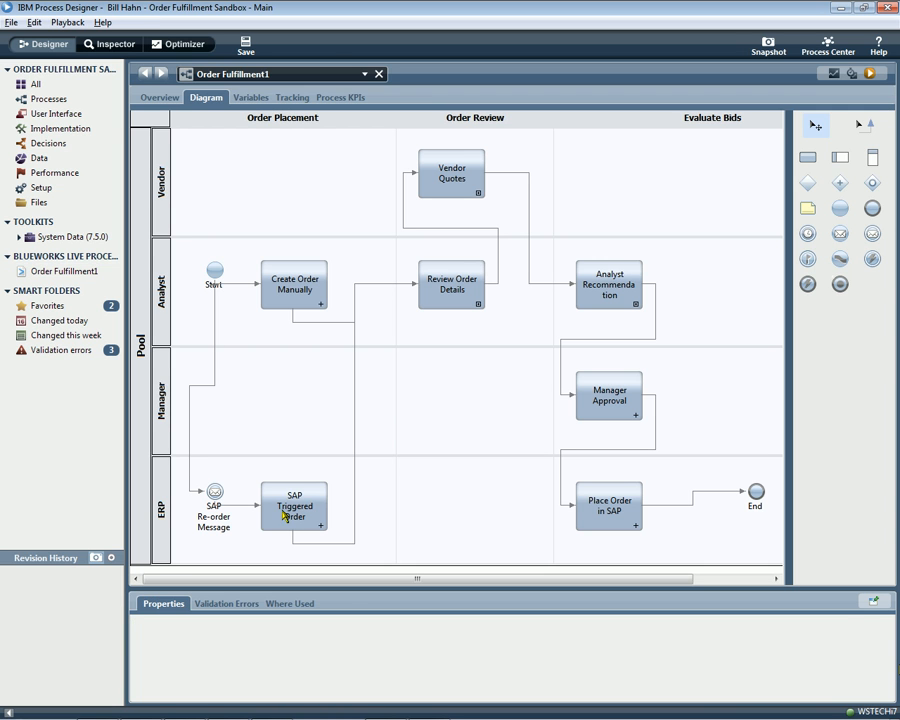
Step: Reroute the flows from SAP Triggered Order and Create Order Manually directly into Review Order Details, and delete the flow from Start to SAP Re-order Message
click(321, 543)
drag(290, 531, 321, 505)
drag(417, 285, 438, 304)
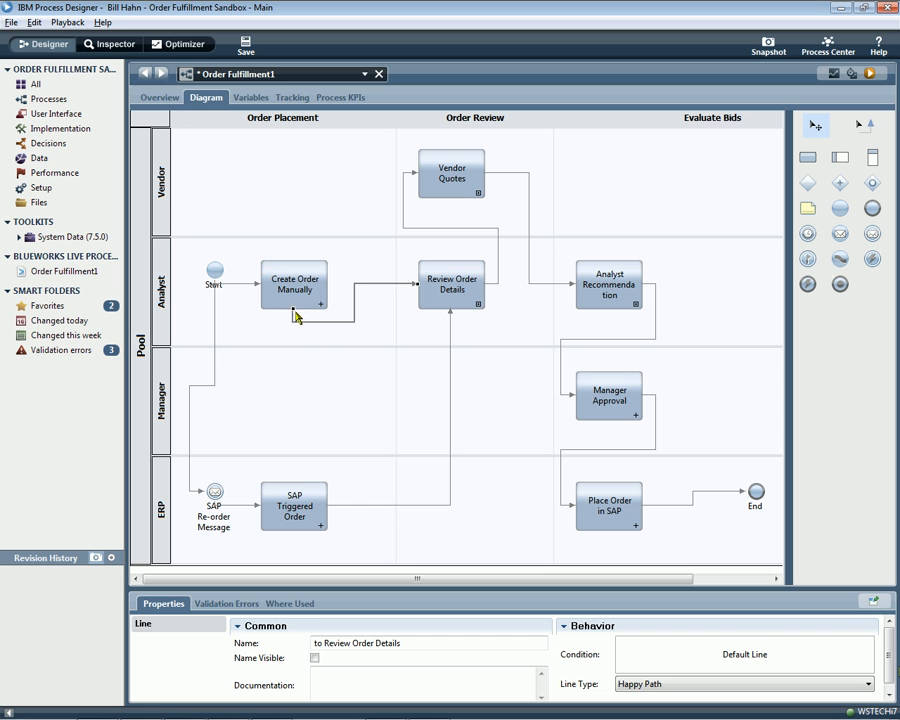
drag(295, 309, 327, 285)
click(216, 327)
key(Delete)
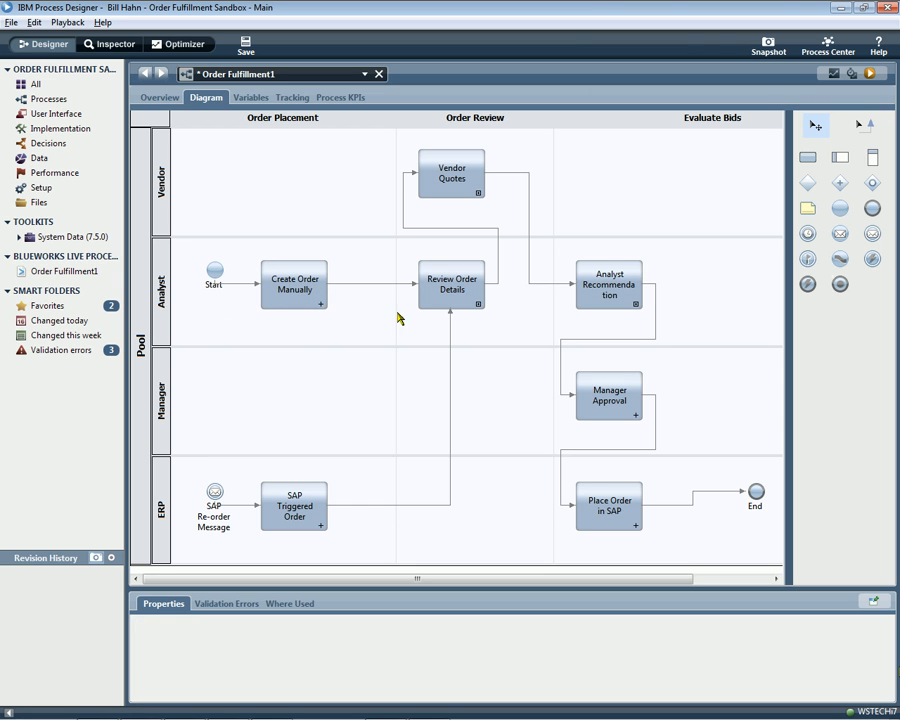
Step: Inspect the linked subprocess diagrams of Review Order Details, Vendor Quotes and Analyst Recommendation, returning to the Order Fulfillment1 diagram after each
double_click(462, 289)
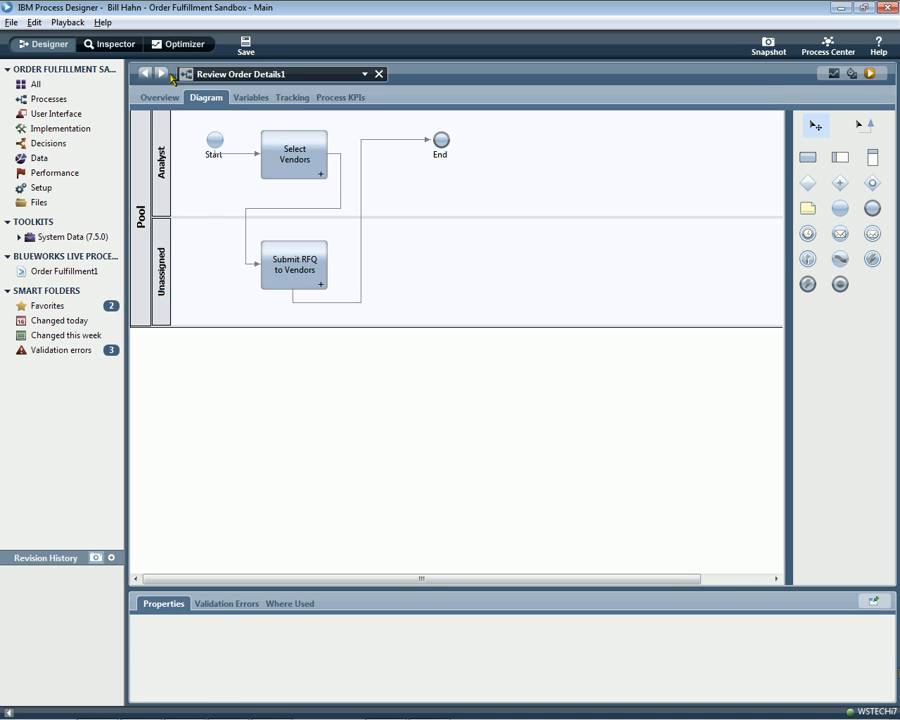
click(145, 74)
double_click(460, 200)
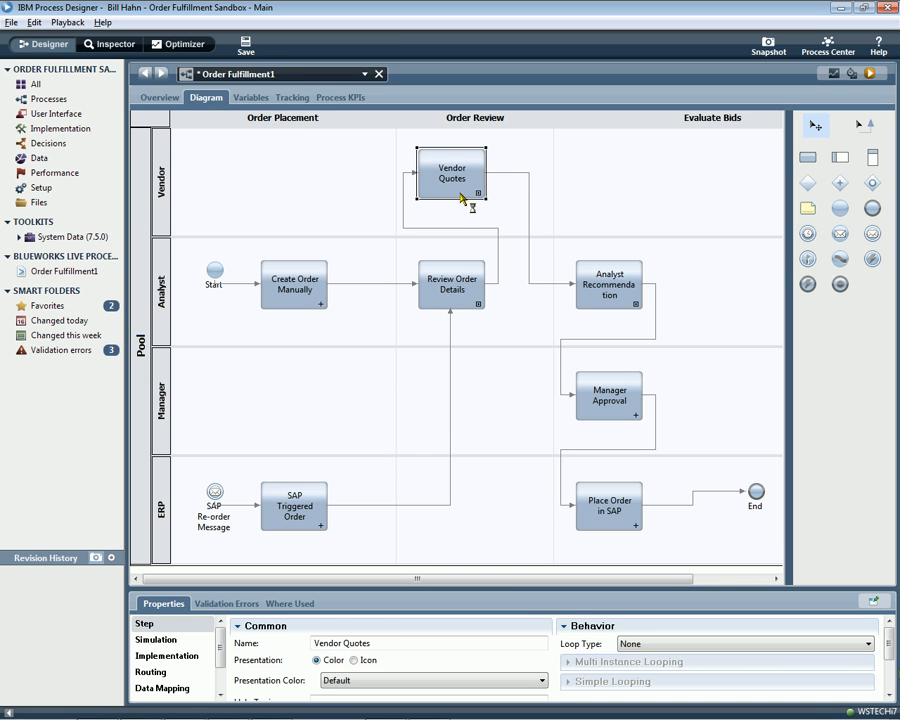
click(145, 74)
double_click(607, 298)
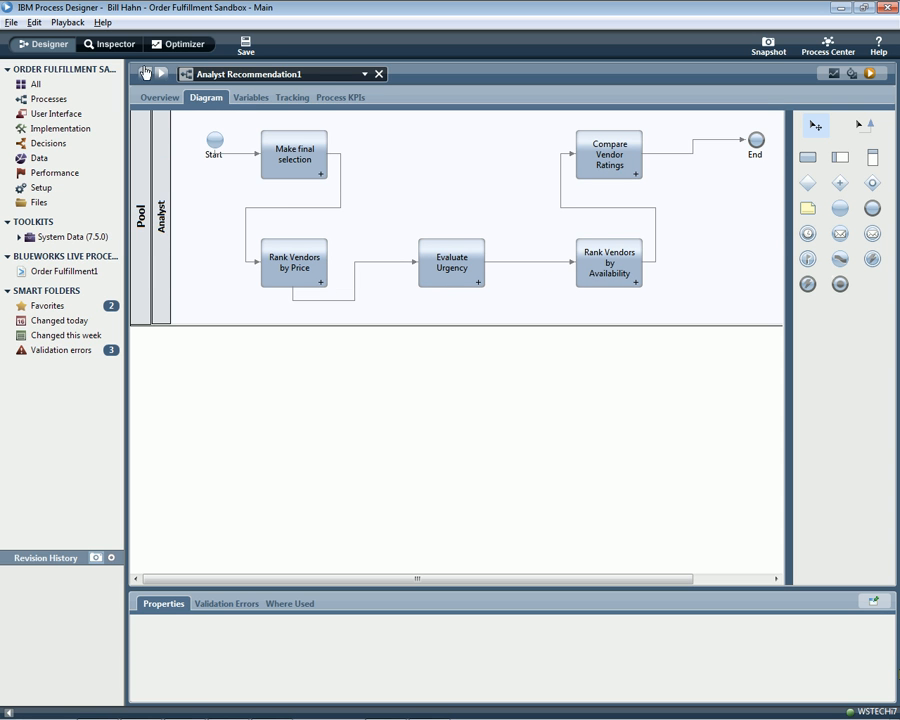
click(145, 74)
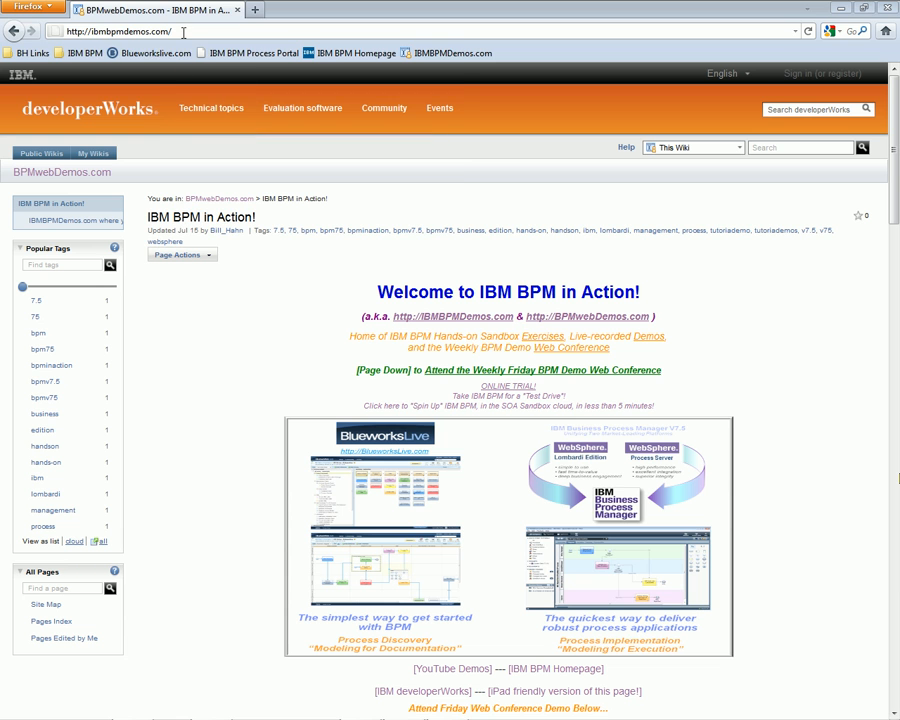
click(183, 32)
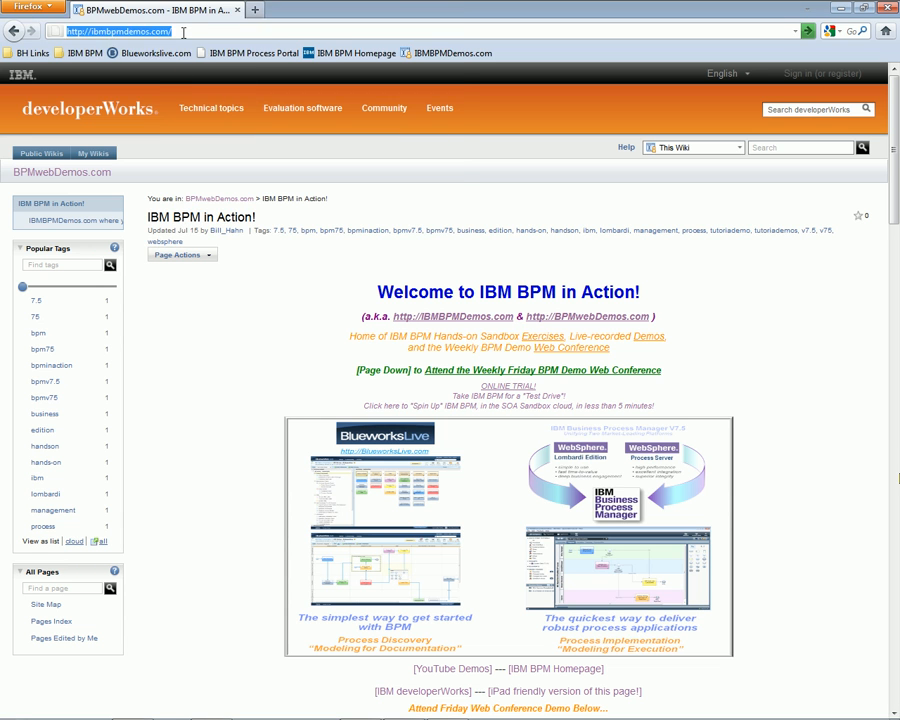
key(BackSpace)
text(http:)
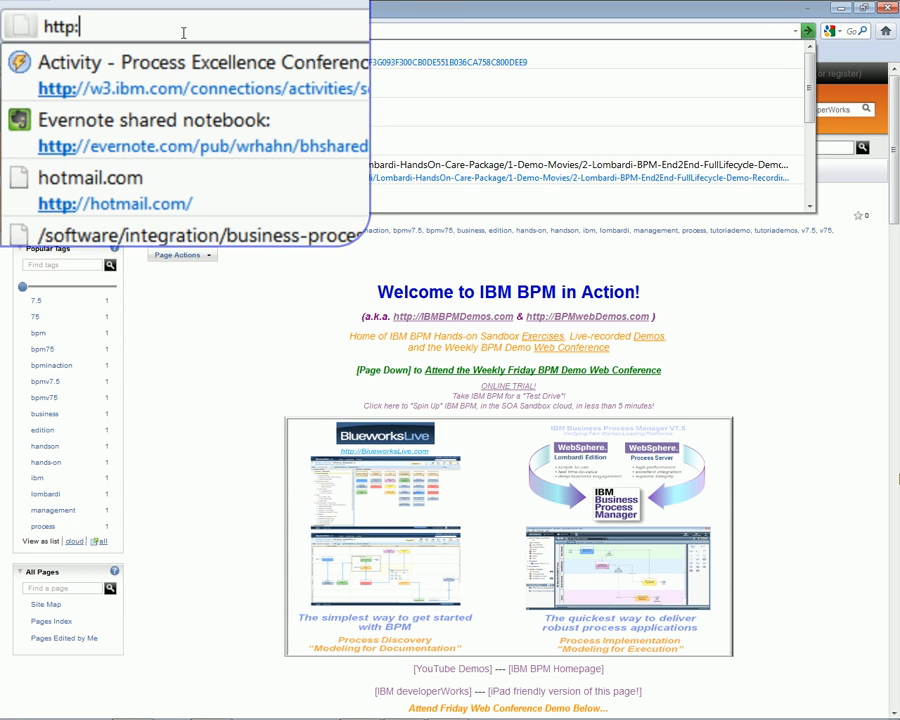
text(//IBMBPMDemos.com)
key(Return)
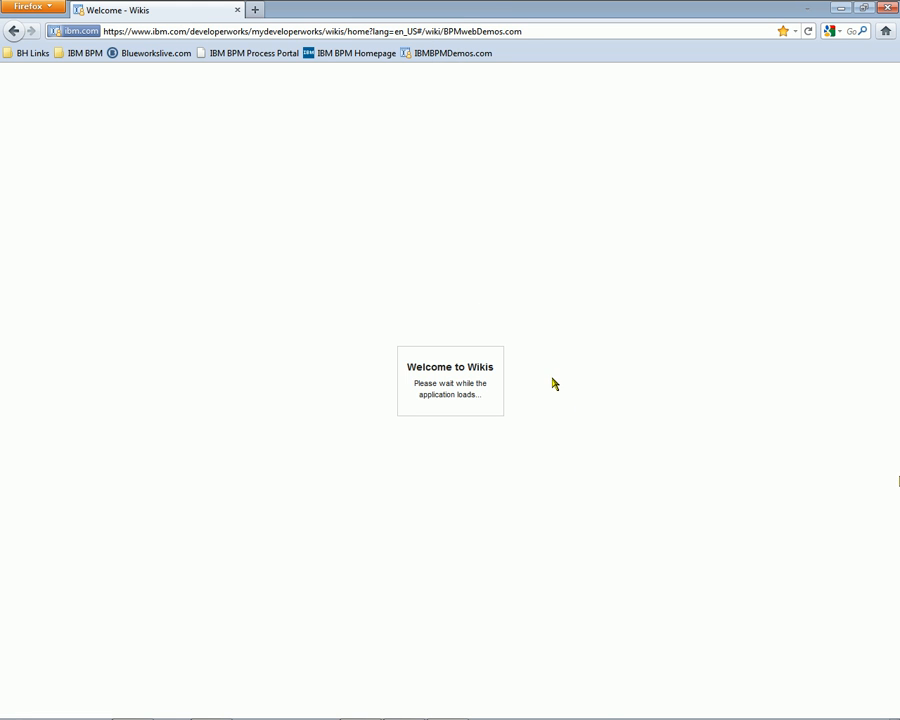
Step: Look through the web conference information and play the Extended Build from Scratch - Headcount Request Process Part 1of2 video
scroll(727, 338, down, 4)
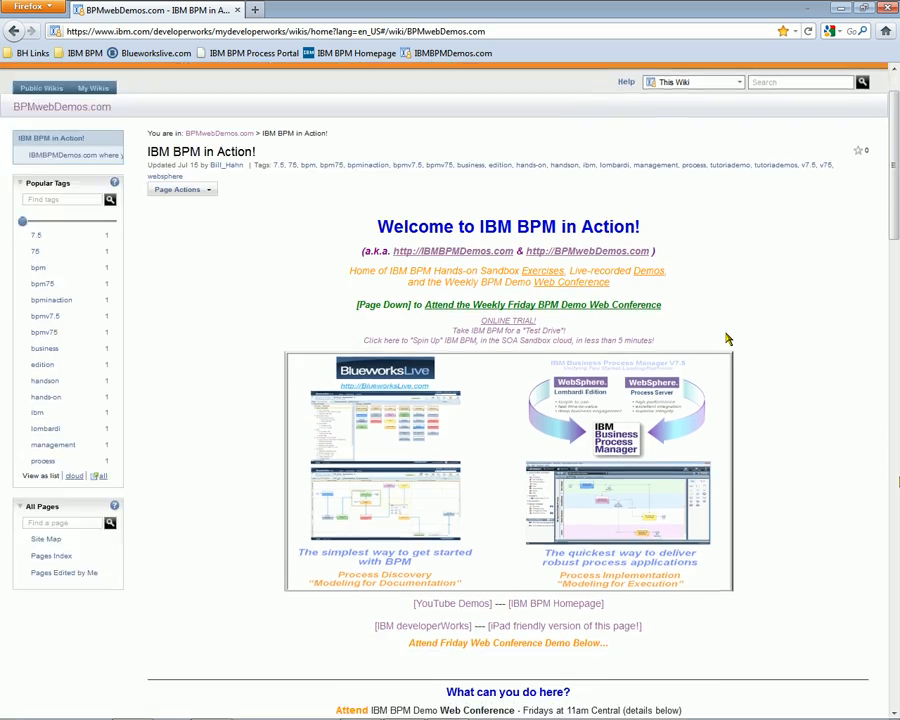
scroll(727, 338, down, 8)
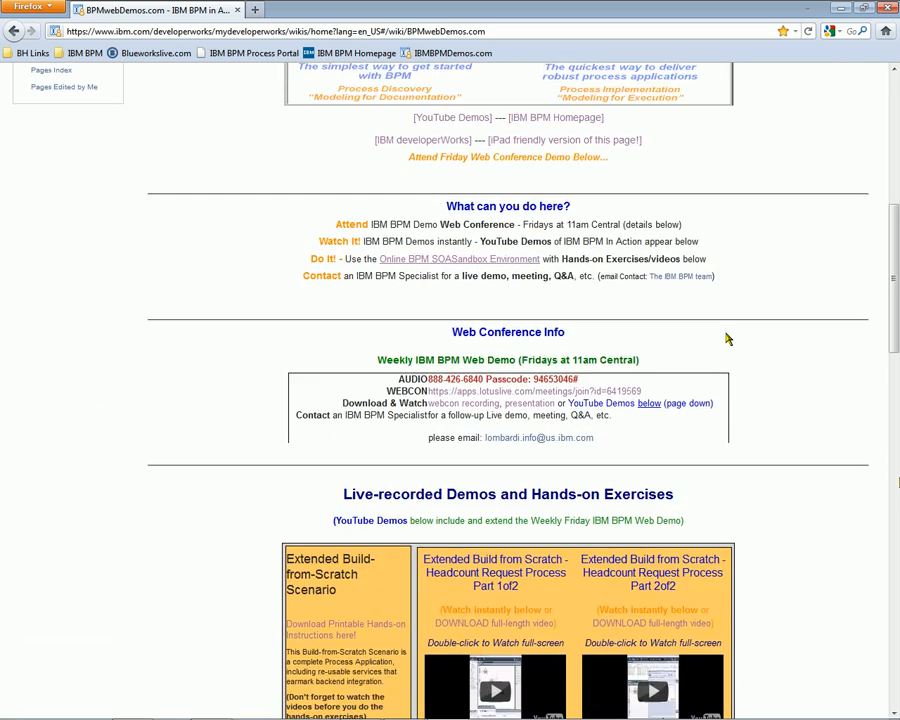
scroll(727, 338, down, 5)
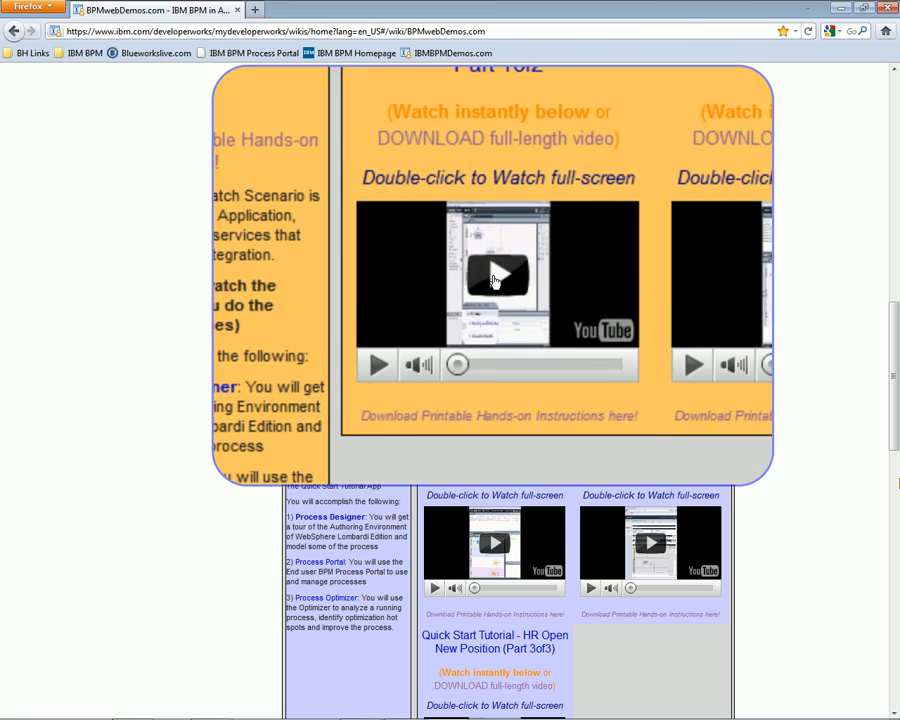
click(492, 282)
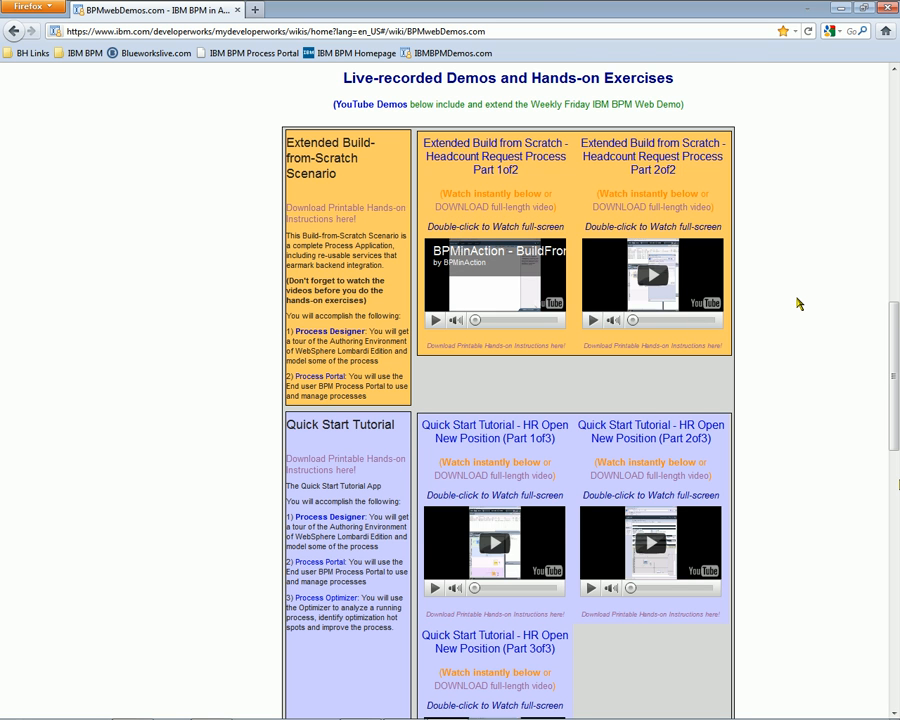
Step: Examine the Quick Start Tutorial, Order Fulfillment BPM End-2-End Scenario and BlueworksLive.com demo sections, ending back at the page's welcome heading
scroll(800, 304, down, 5)
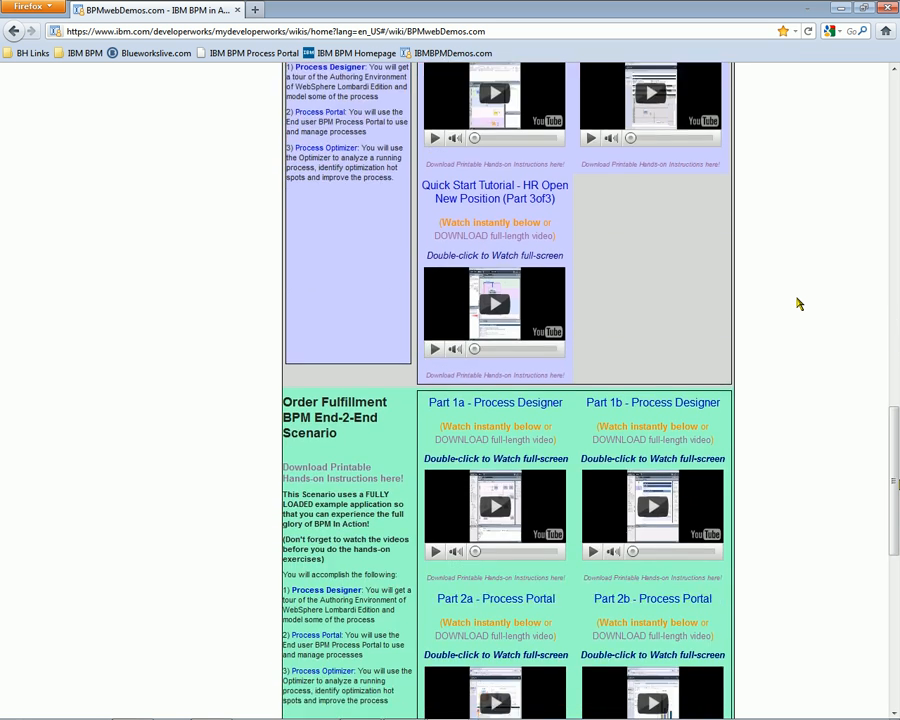
scroll(800, 304, down, 4)
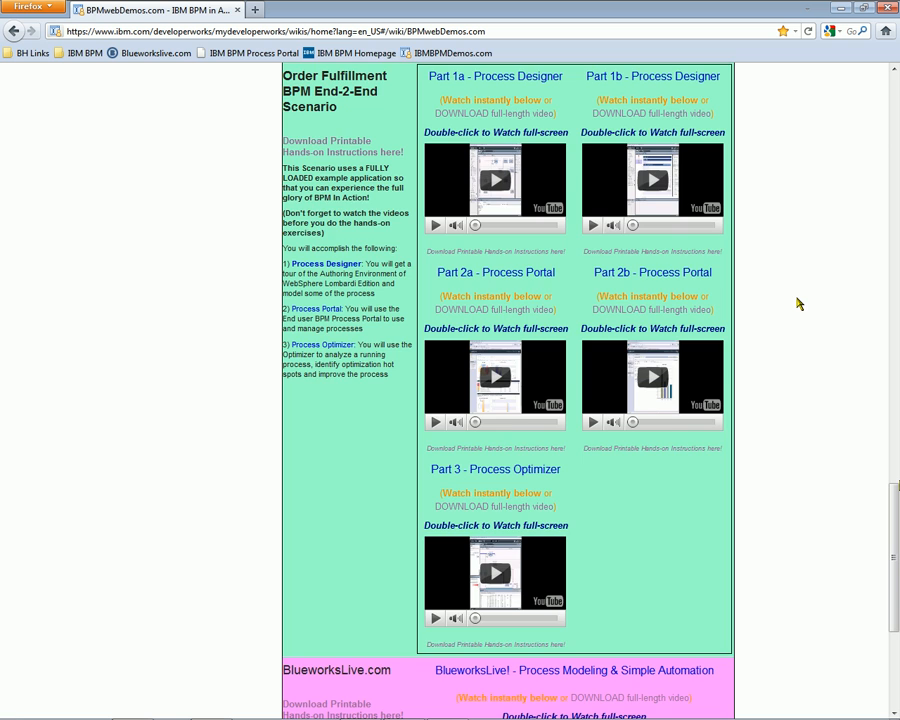
scroll(800, 304, down, 3)
scroll(800, 304, up, 2)
drag(896, 540, 898, 114)
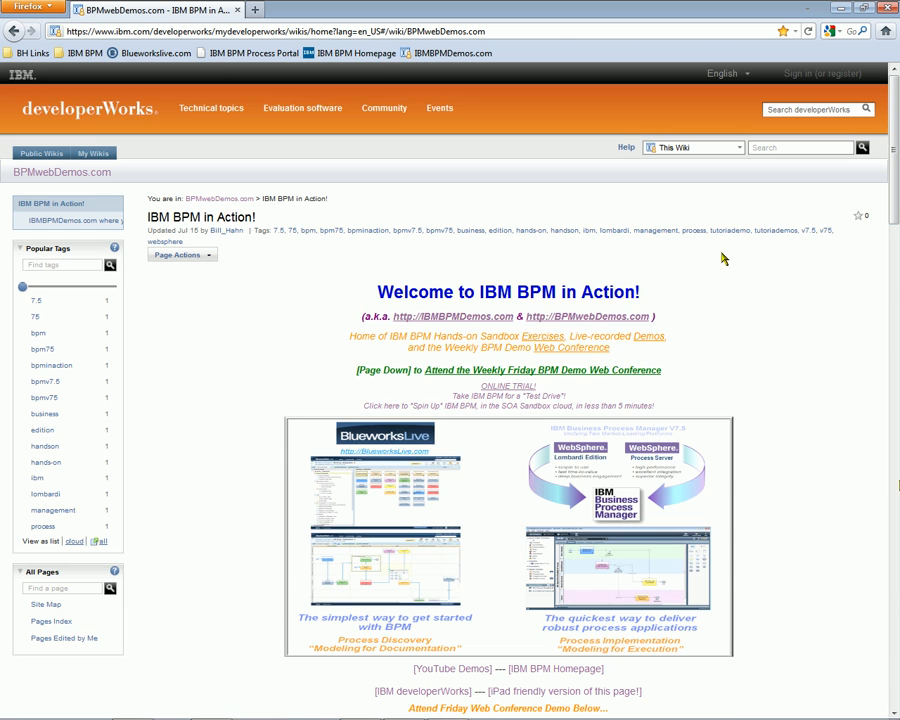